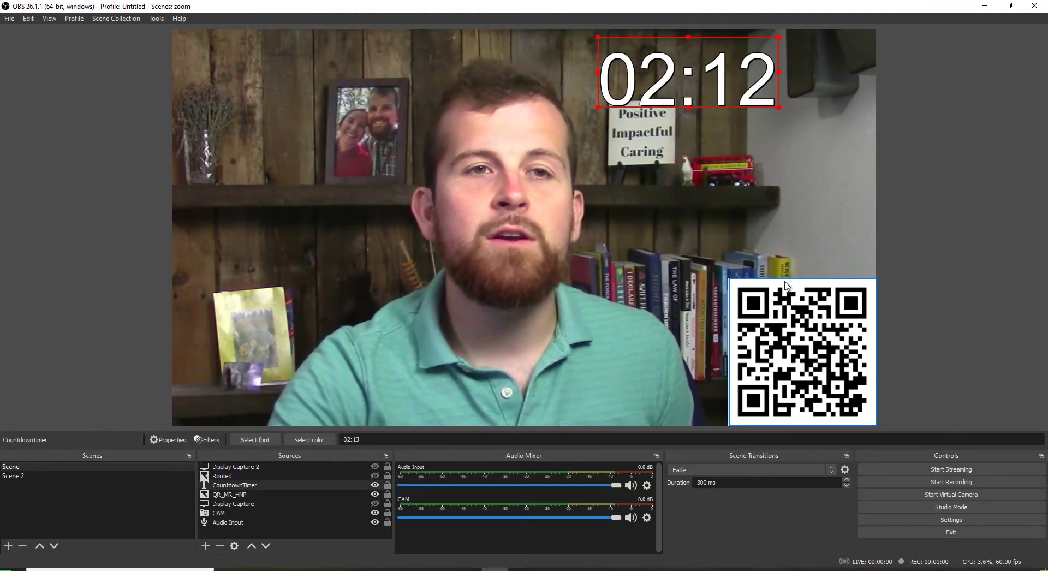
Select the QR code and camera sources in the preview, view Scene 2, and return to the first scene
mouse_move(773, 301)
mouse_down()
mouse_move(738, 205)
mouse_move(717, 252)
mouse_move(773, 300)
mouse_up()
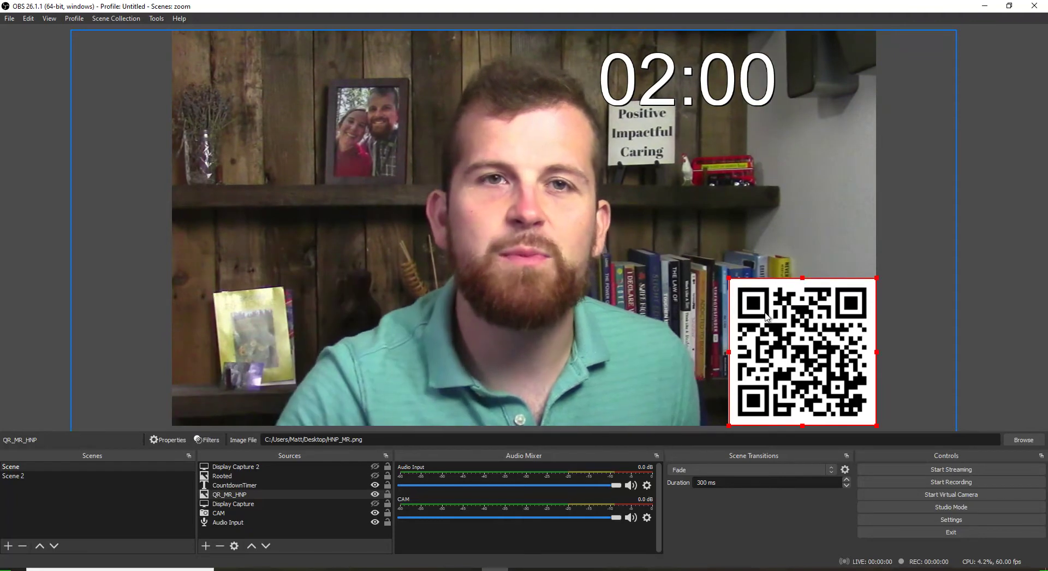
click(816, 255)
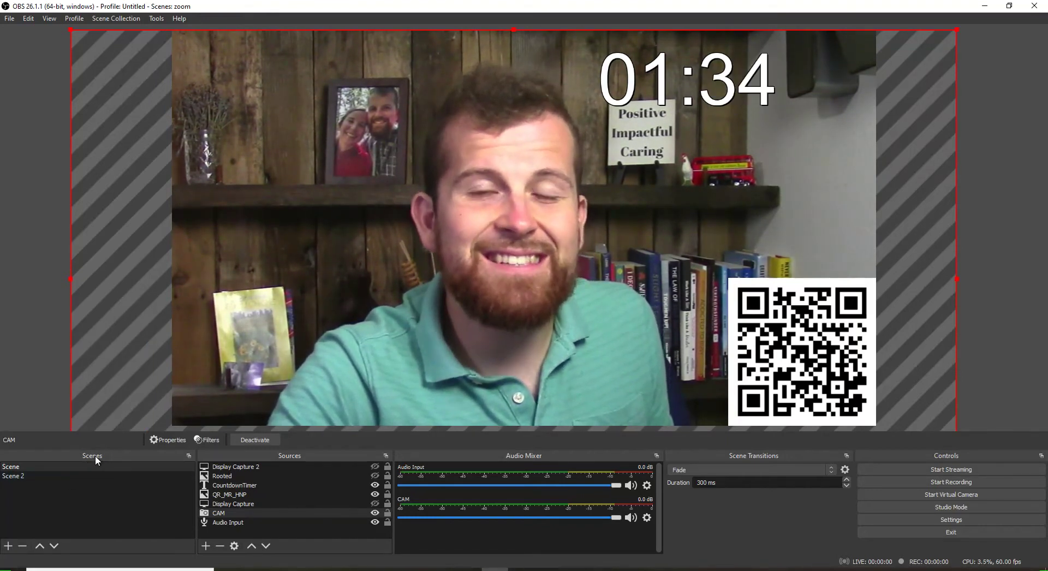
click(26, 477)
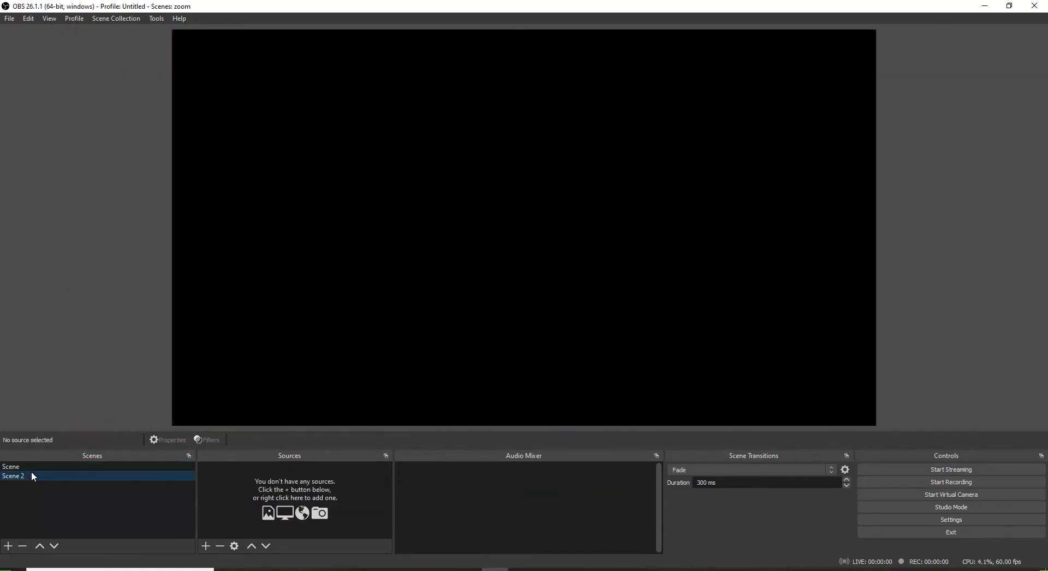
click(31, 469)
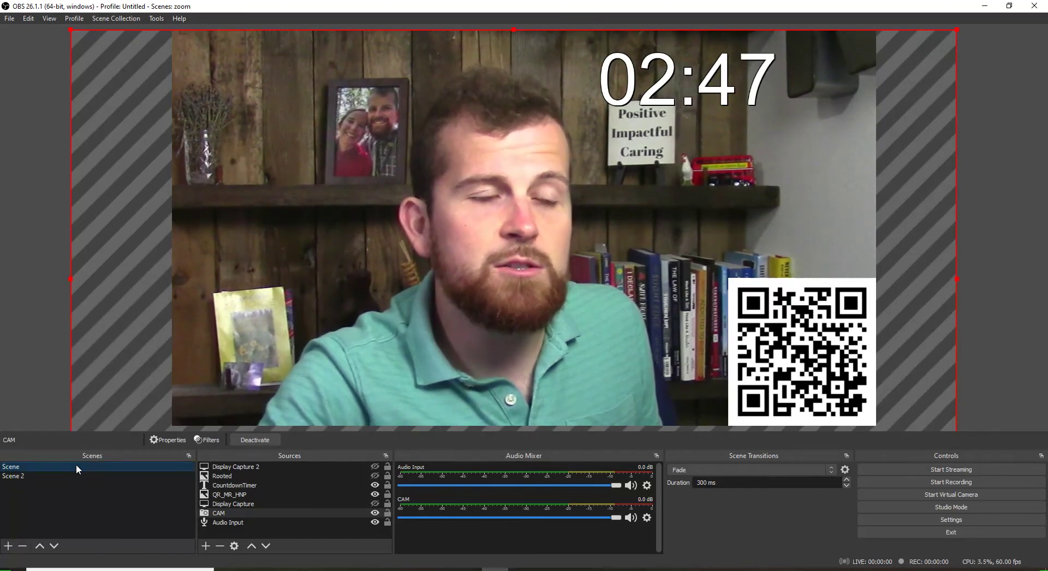
Demonstrate source visibility by hiding and showing again the QR_MR_HNP and CountdownTimer sources
click(308, 468)
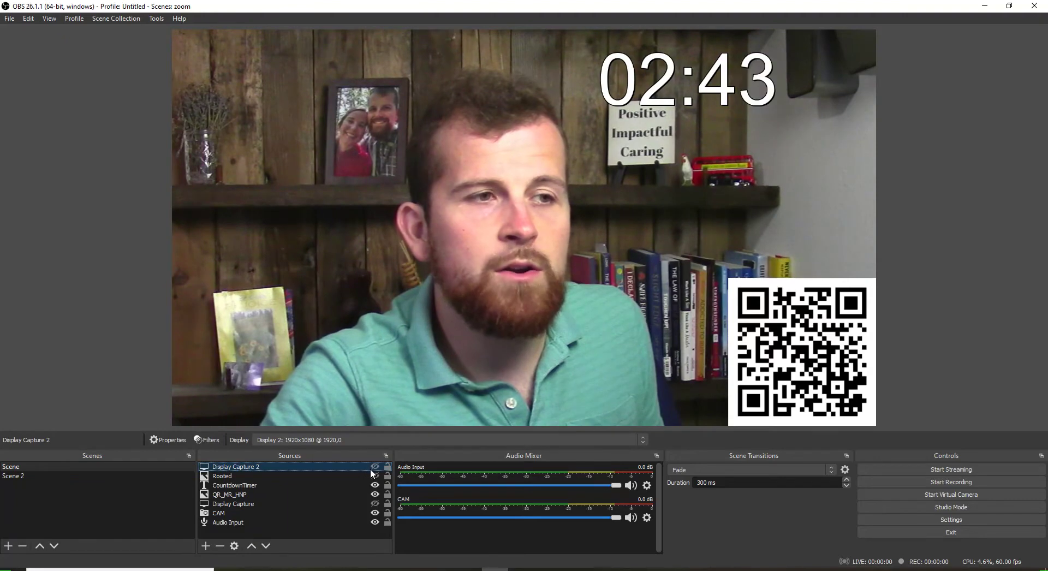
click(346, 475)
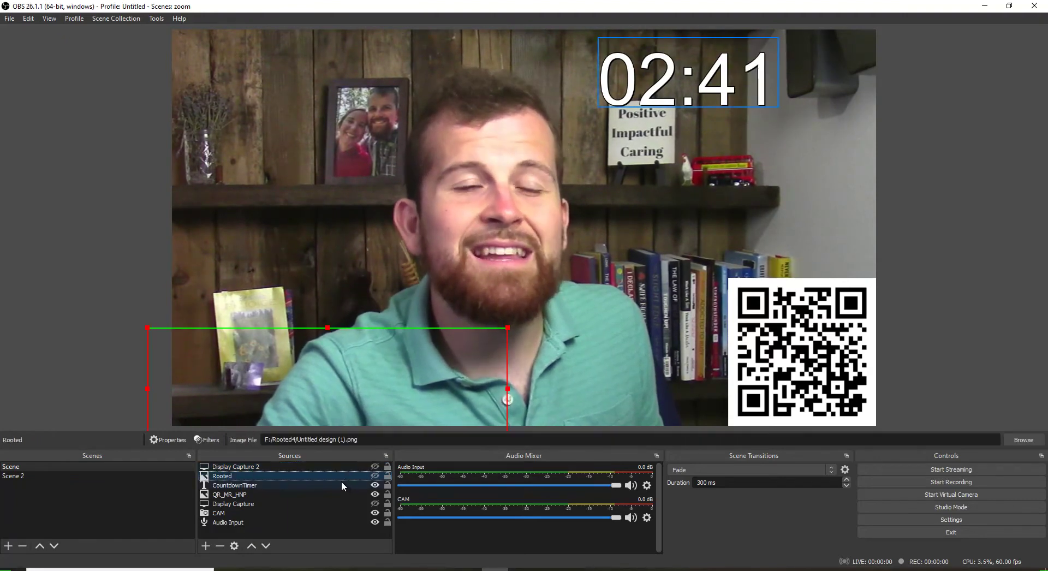
click(374, 475)
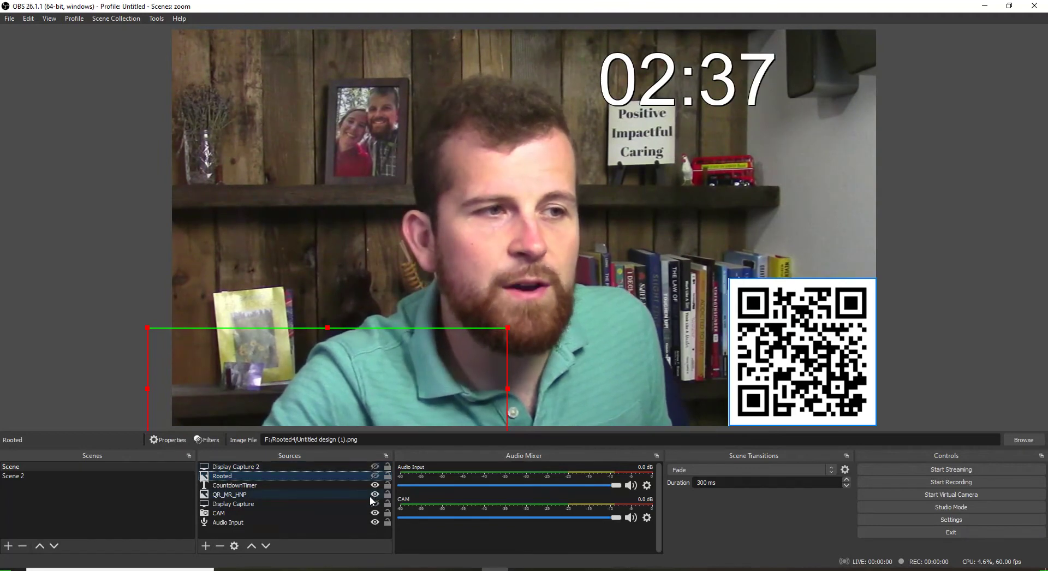
click(374, 494)
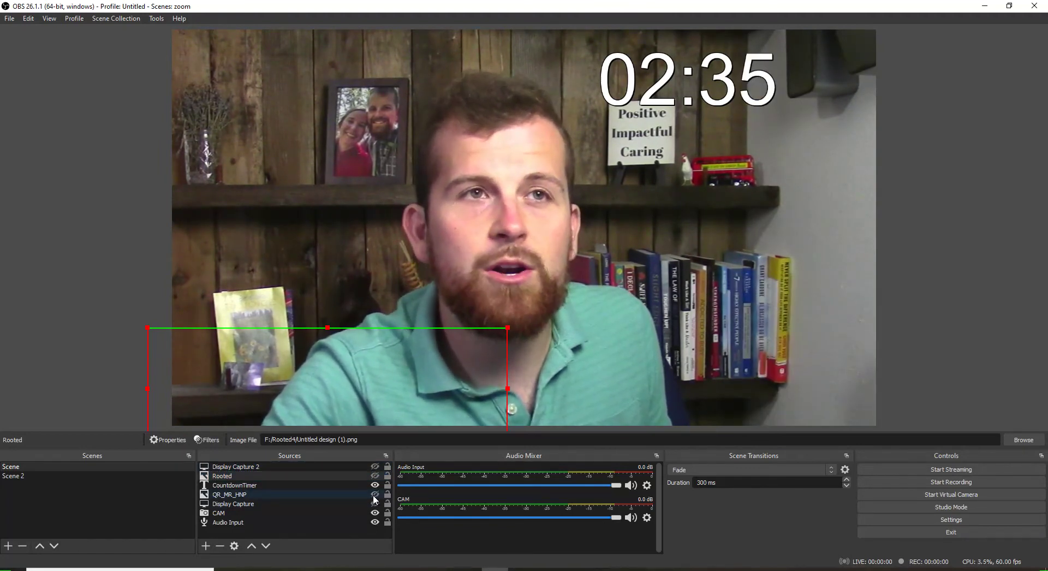
click(374, 494)
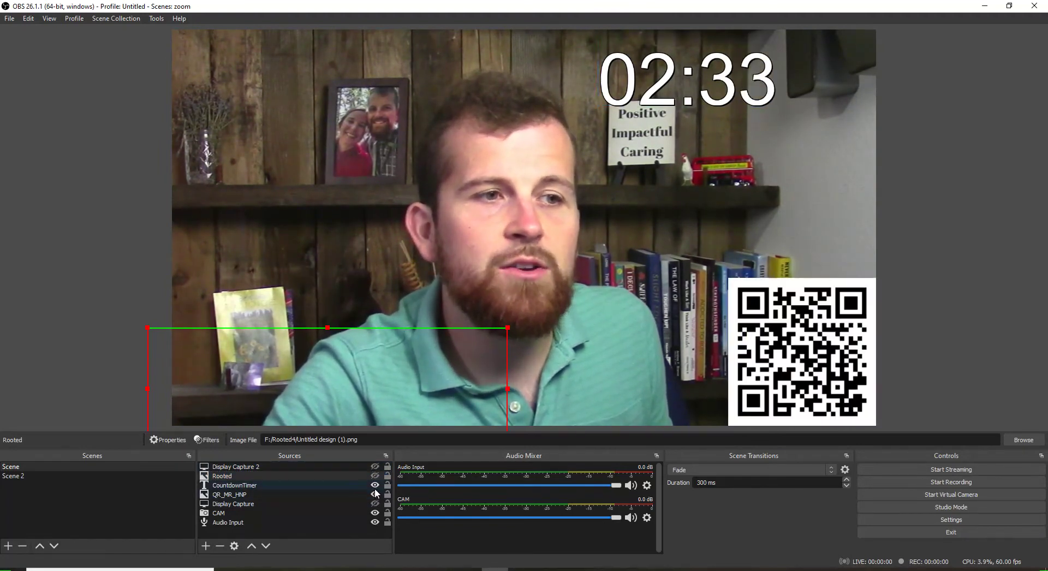
click(375, 485)
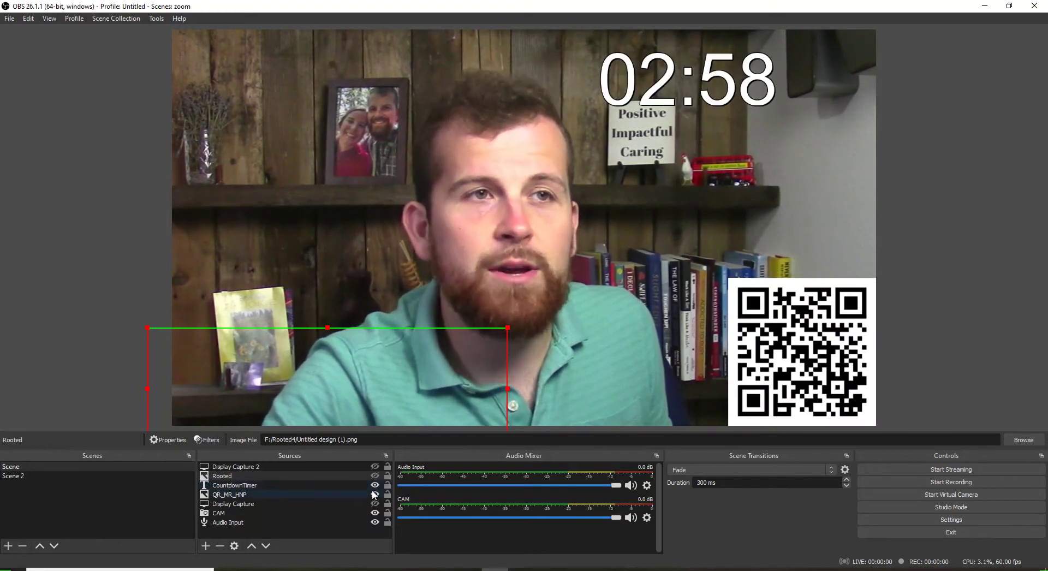
click(369, 495)
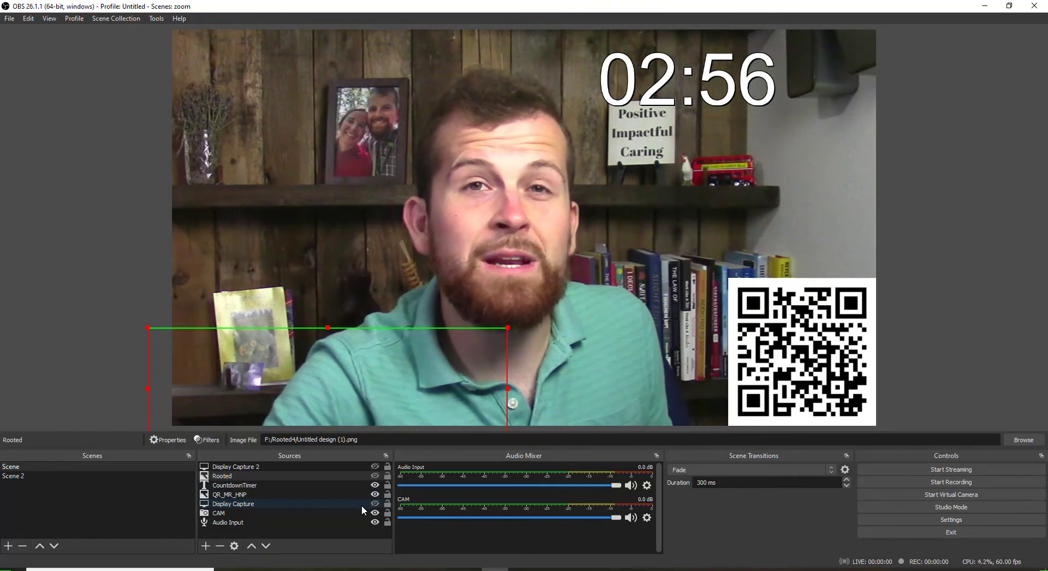
click(327, 512)
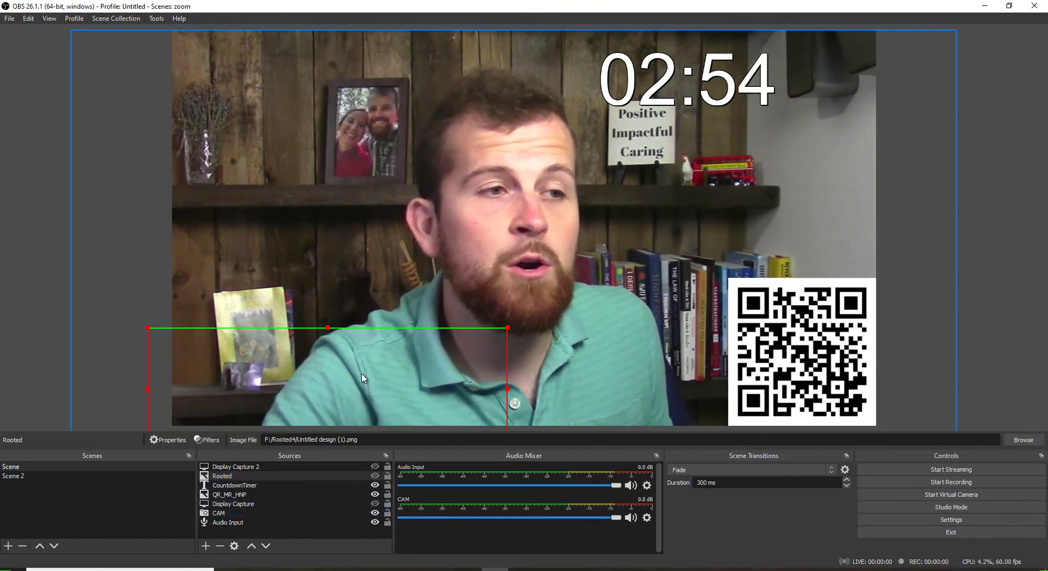
Remove the CAM source from the scene
drag(687, 126, 615, 245)
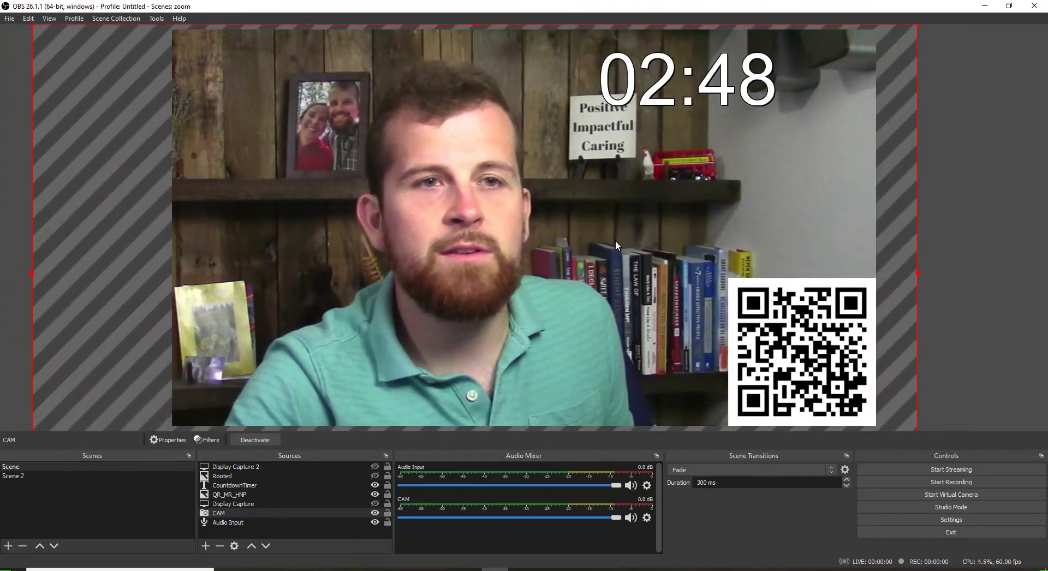
key(Delete)
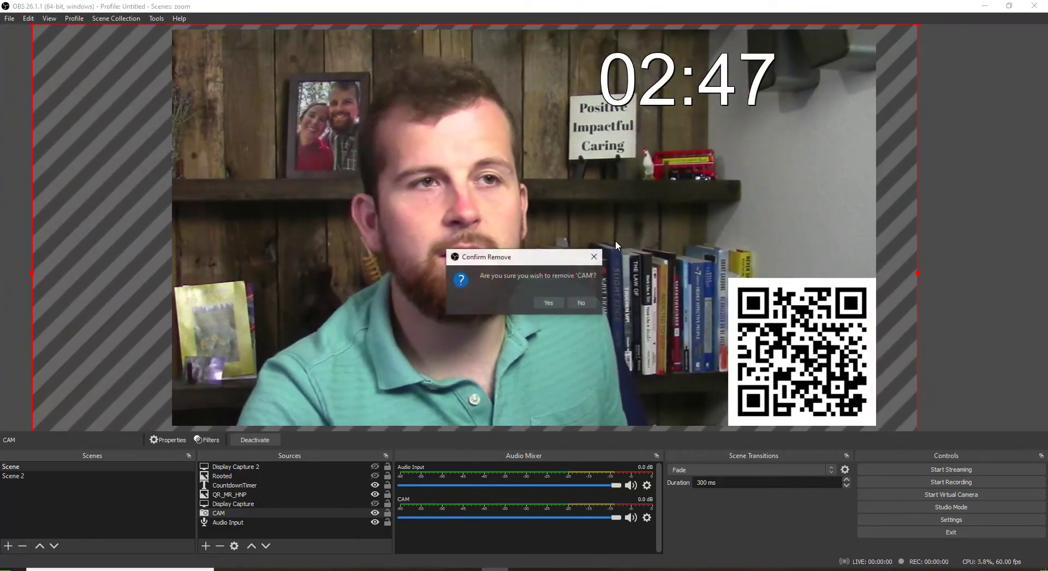
click(548, 302)
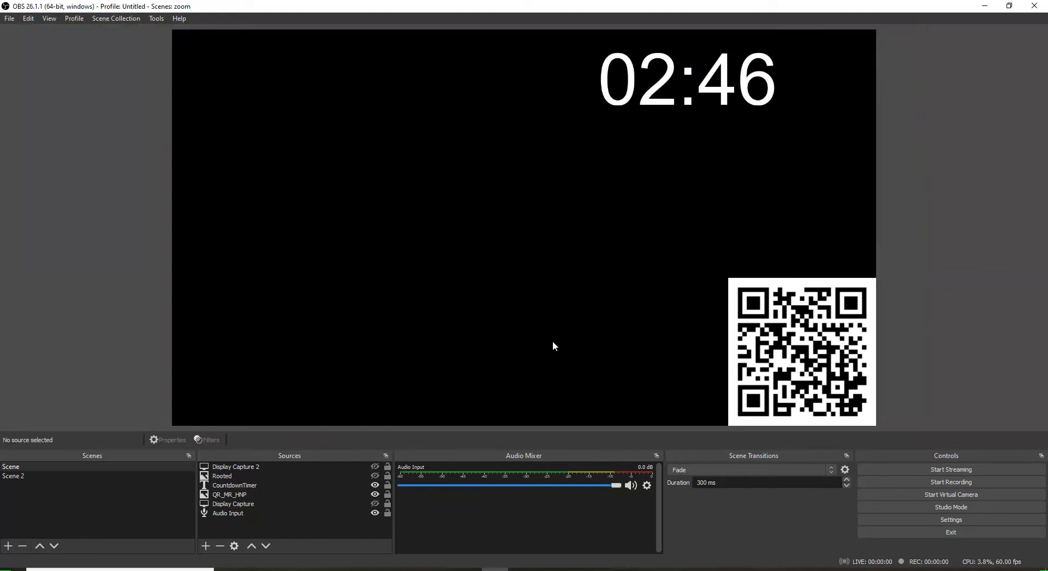
Add a new Video Capture Device source that uses the USB Video device
click(208, 547)
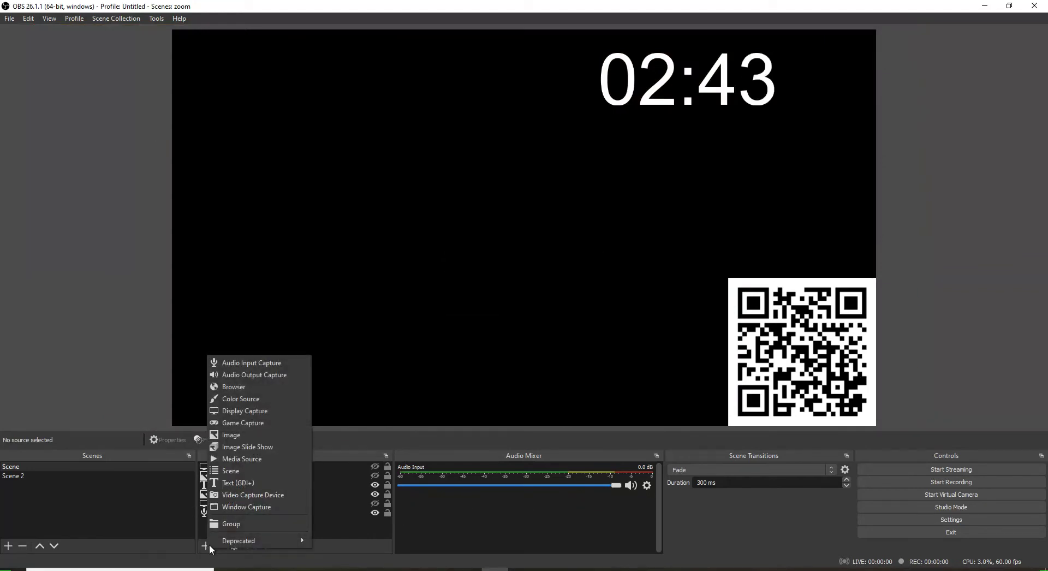
click(243, 495)
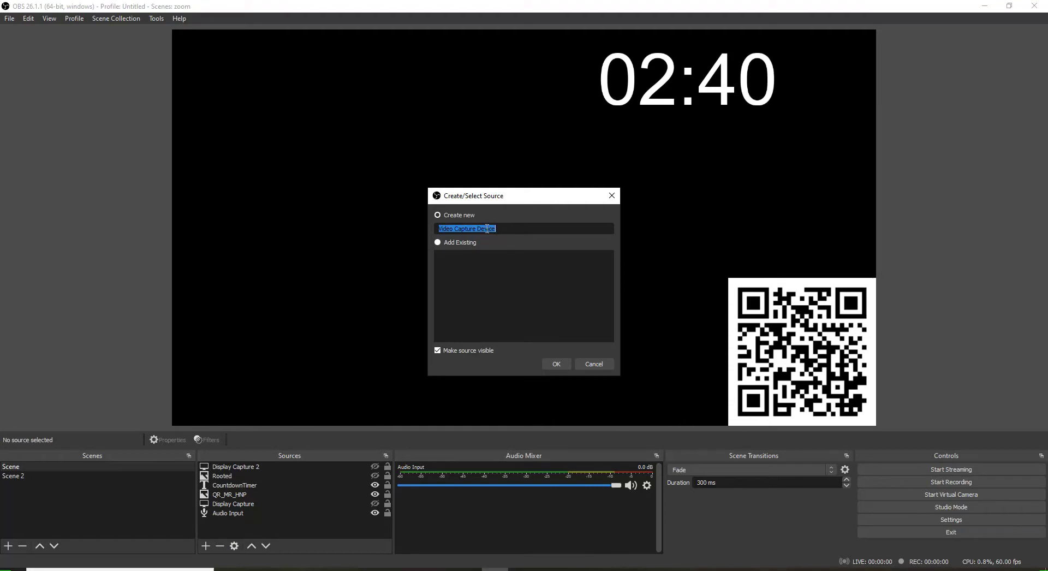
click(555, 362)
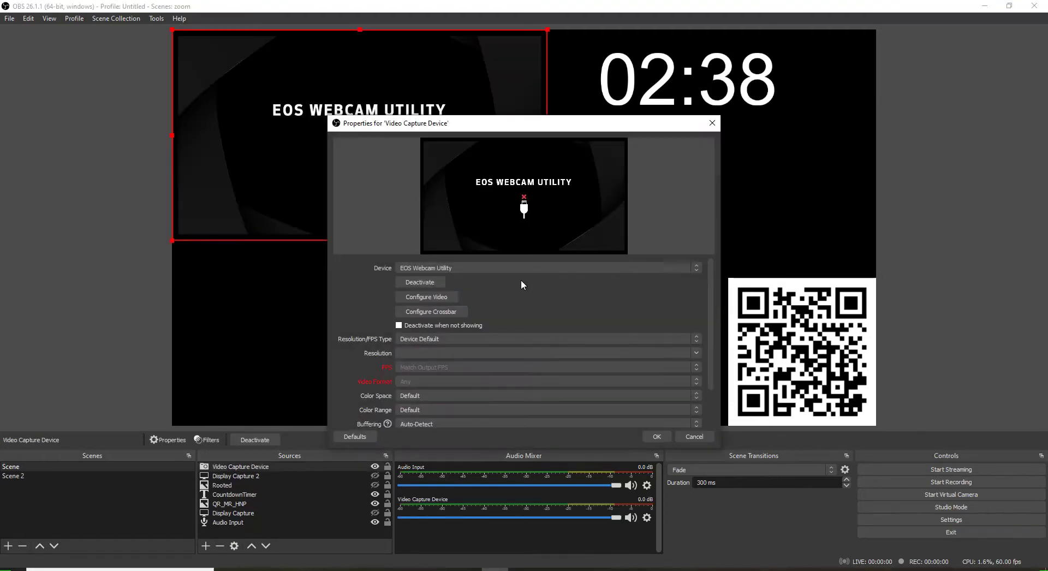
click(496, 269)
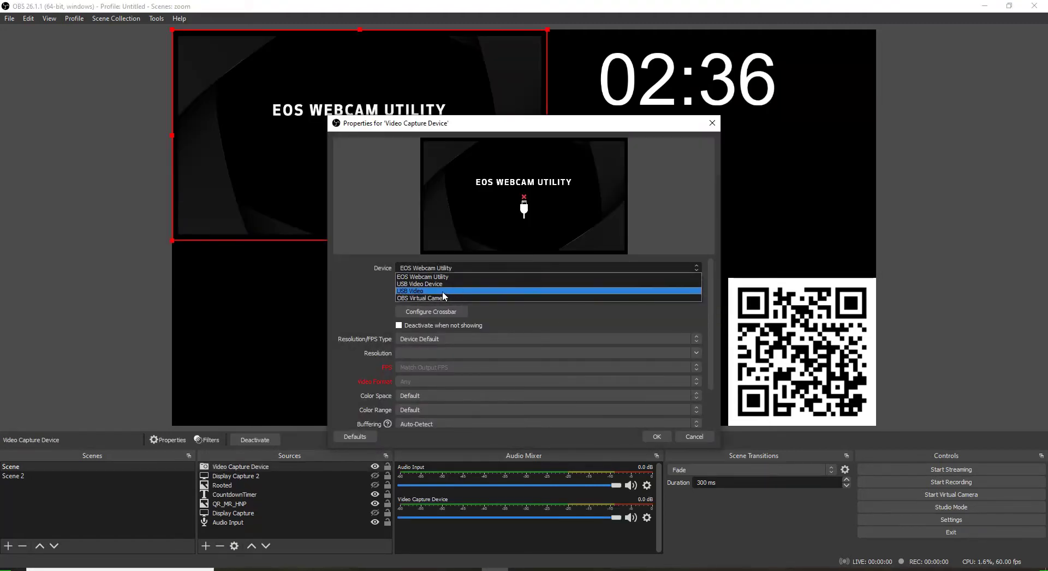
click(442, 291)
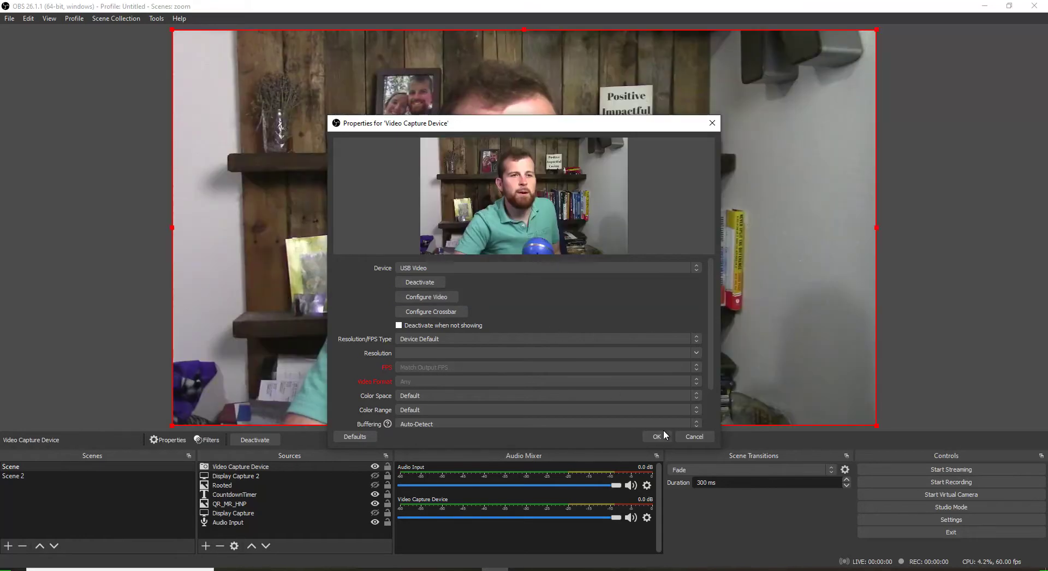
click(658, 436)
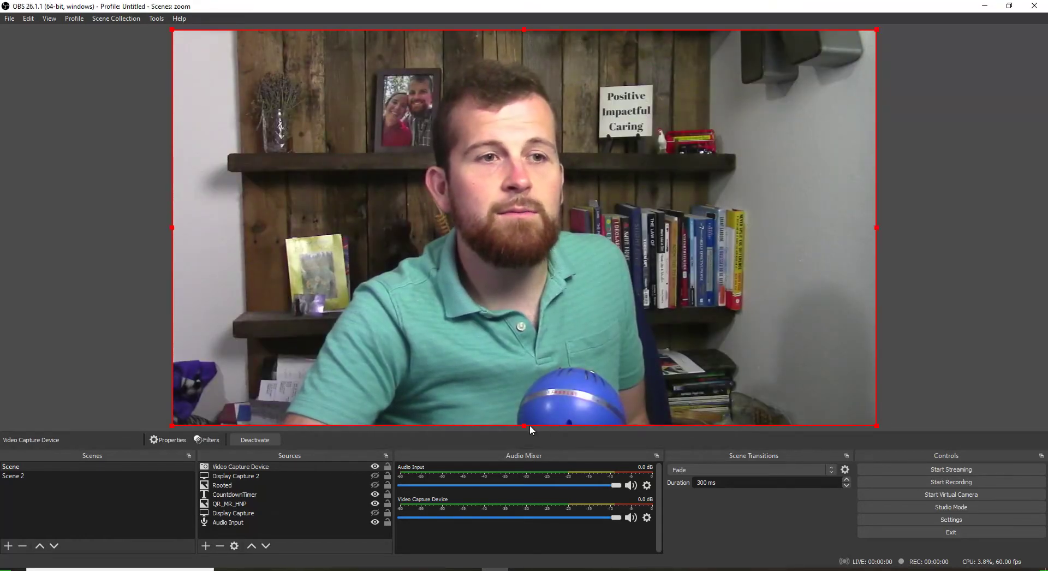
Enlarge and reposition the new camera video to fill the canvas, cropping its left and right sides
drag(527, 425, 597, 514)
drag(567, 373, 476, 361)
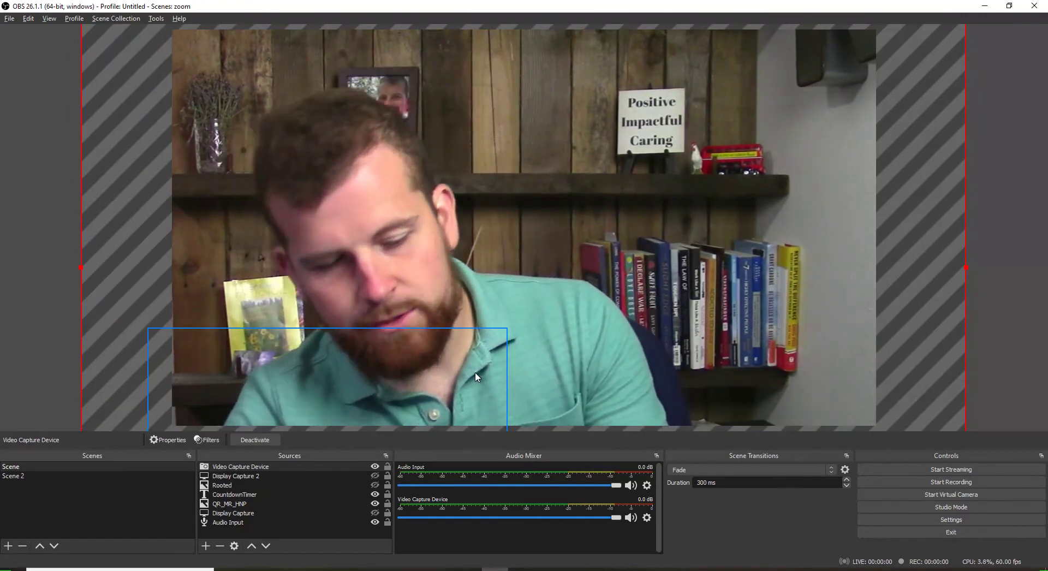
drag(80, 267, 171, 271)
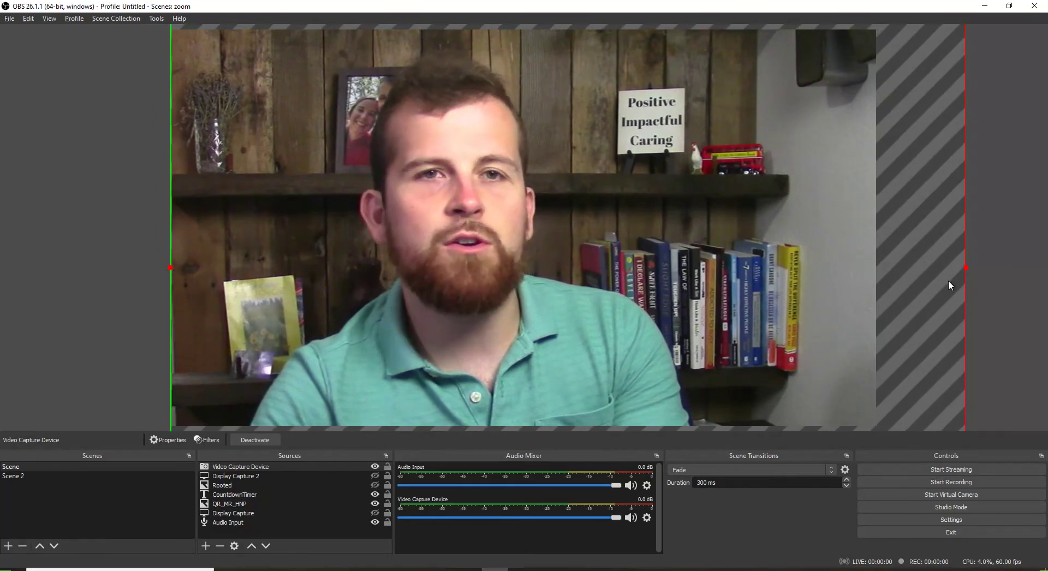
drag(967, 277, 905, 279)
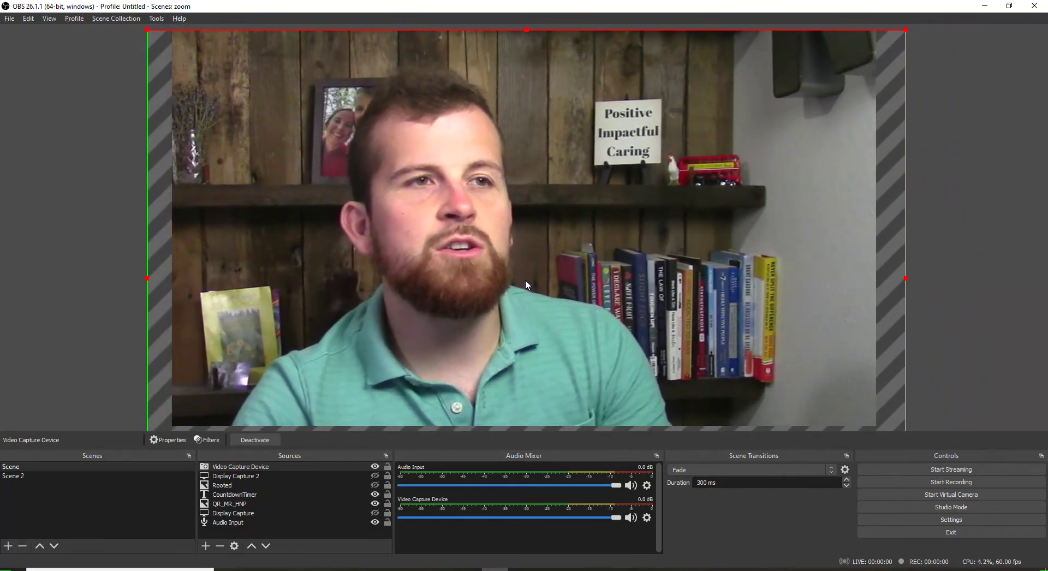
drag(525, 279, 546, 285)
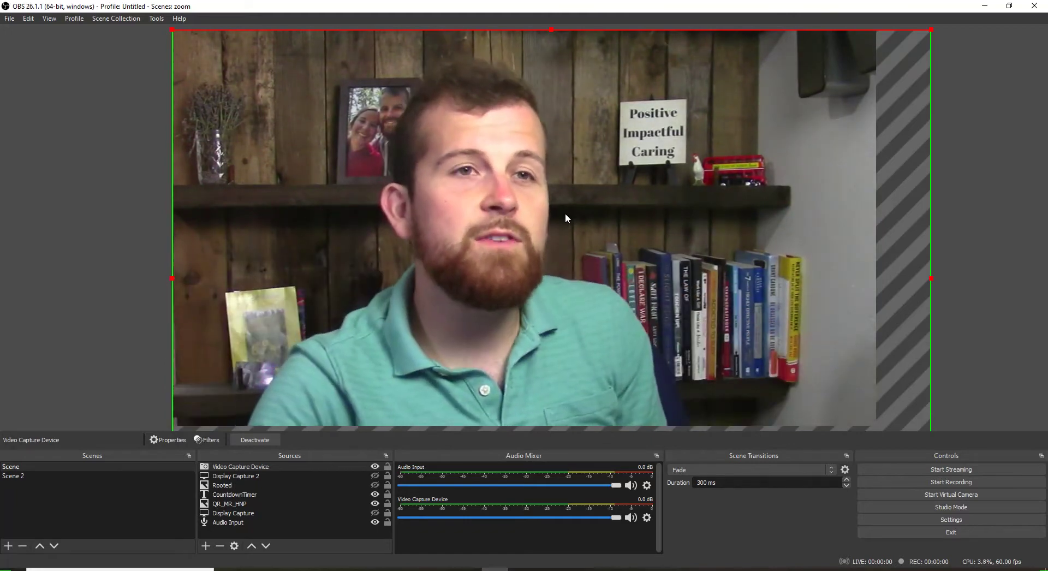
Send the Video Capture Device source to the bottom of the source order, behind the timer and QR code
right_click(564, 218)
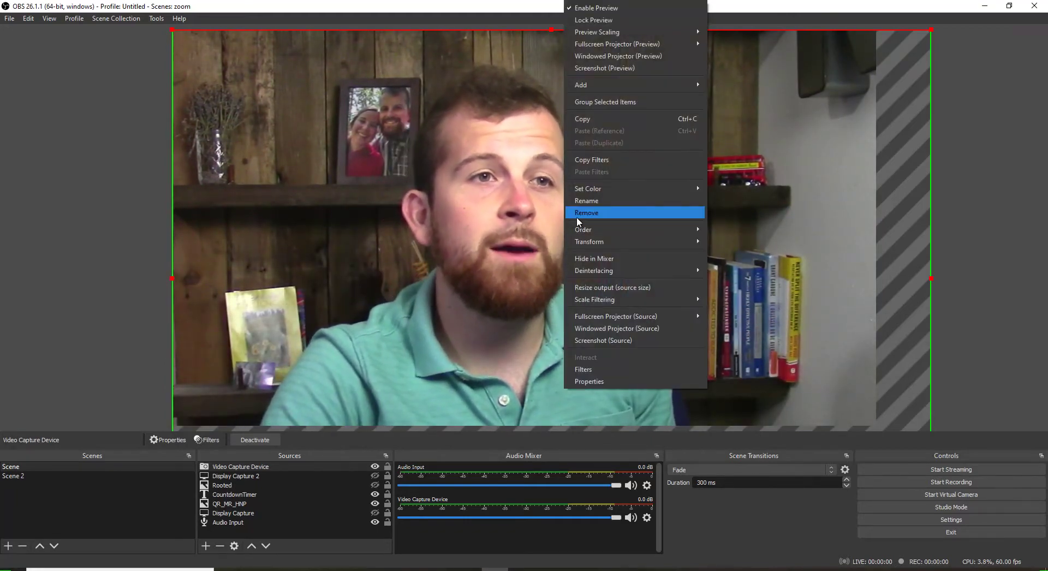
right_click(505, 221)
right_click(506, 220)
mouse_move(527, 232)
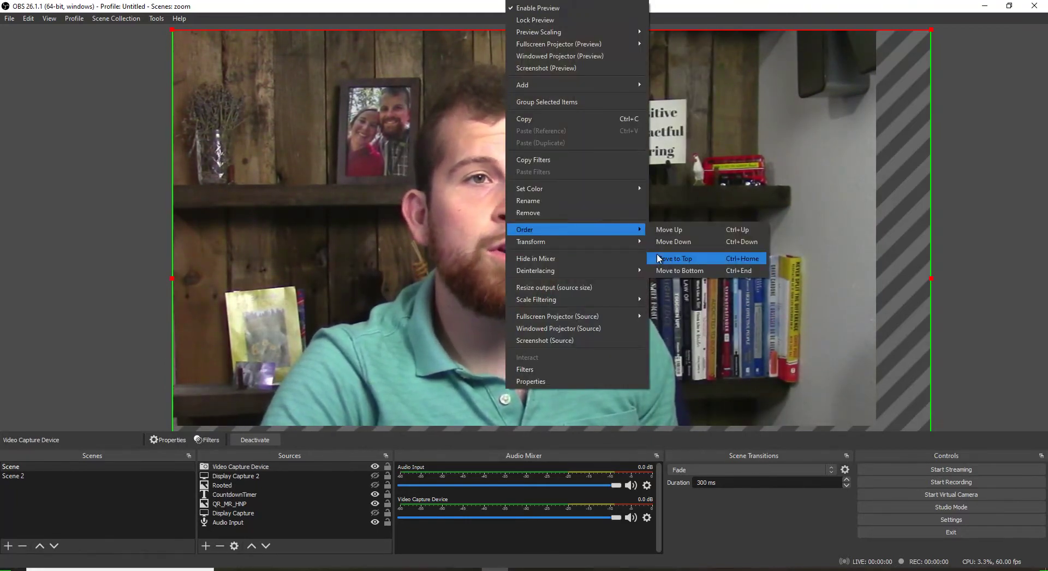
click(698, 271)
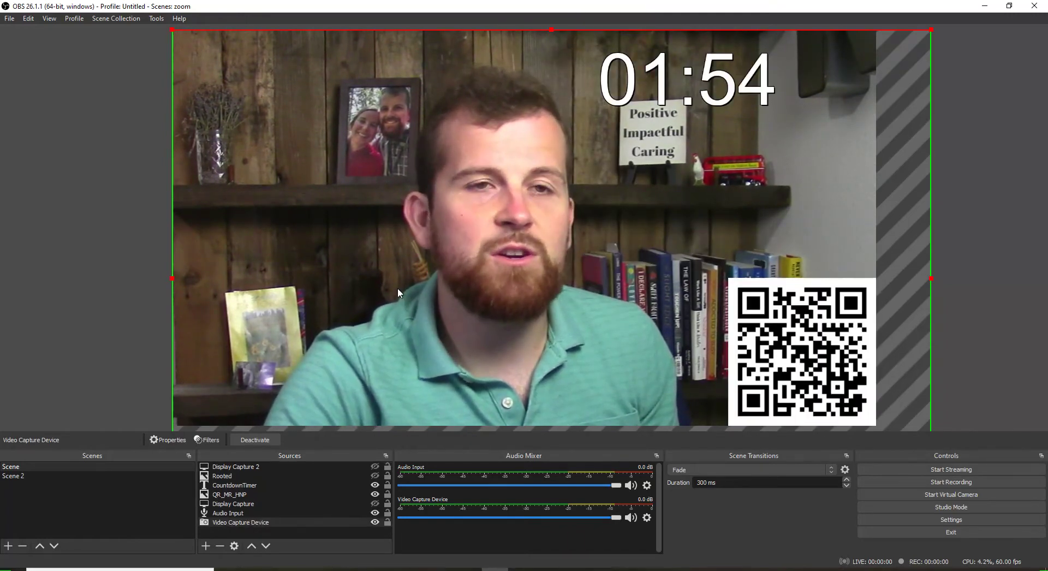
Create a new Image source in the scene with the default name
click(778, 323)
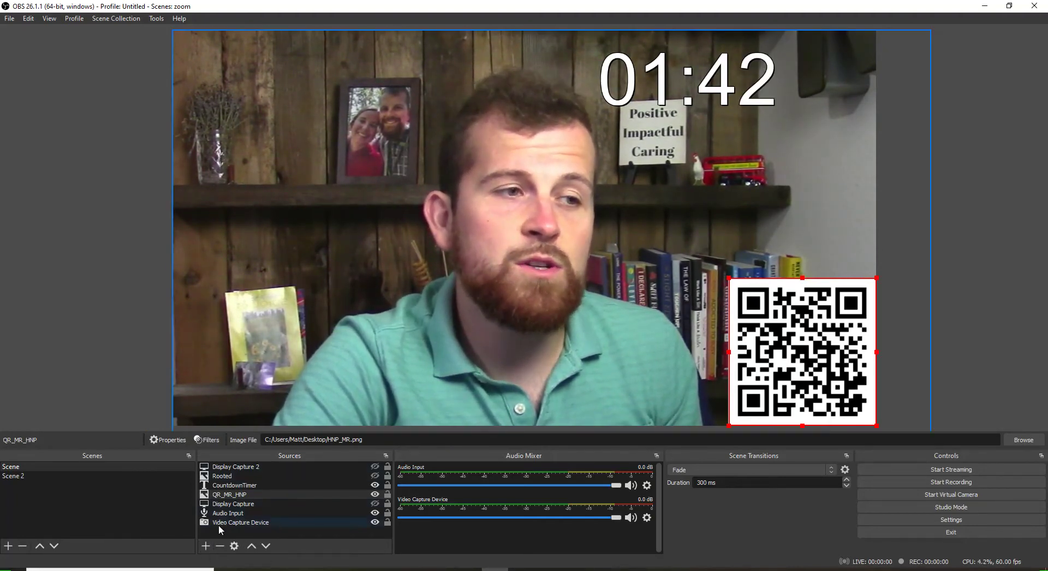
click(206, 546)
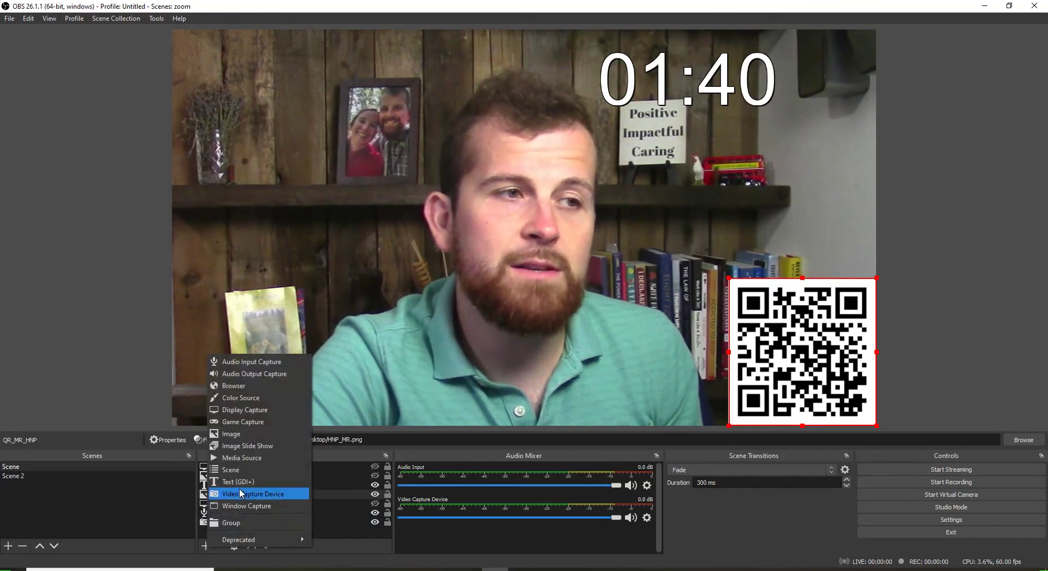
click(245, 437)
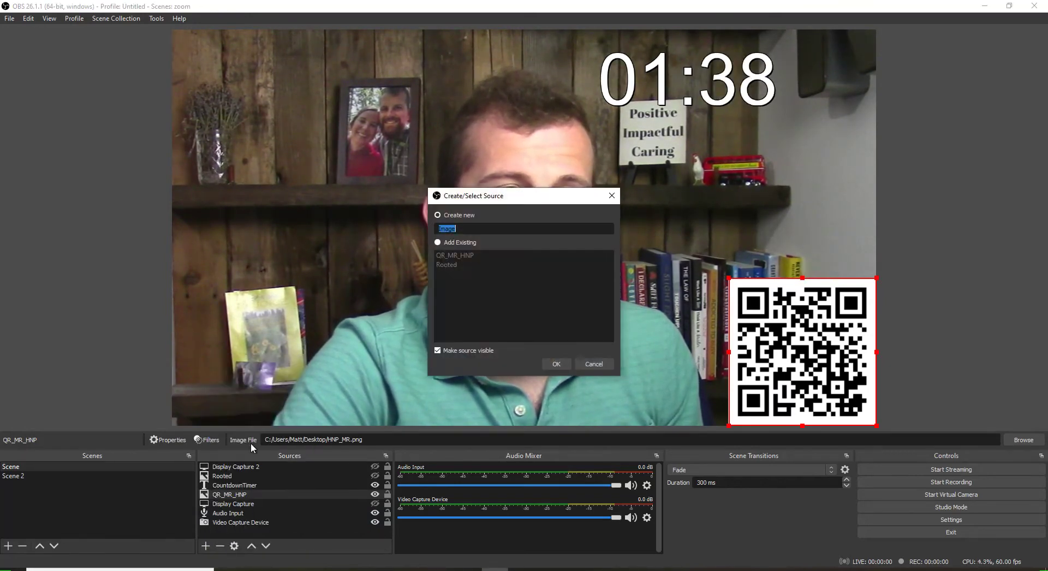
click(562, 363)
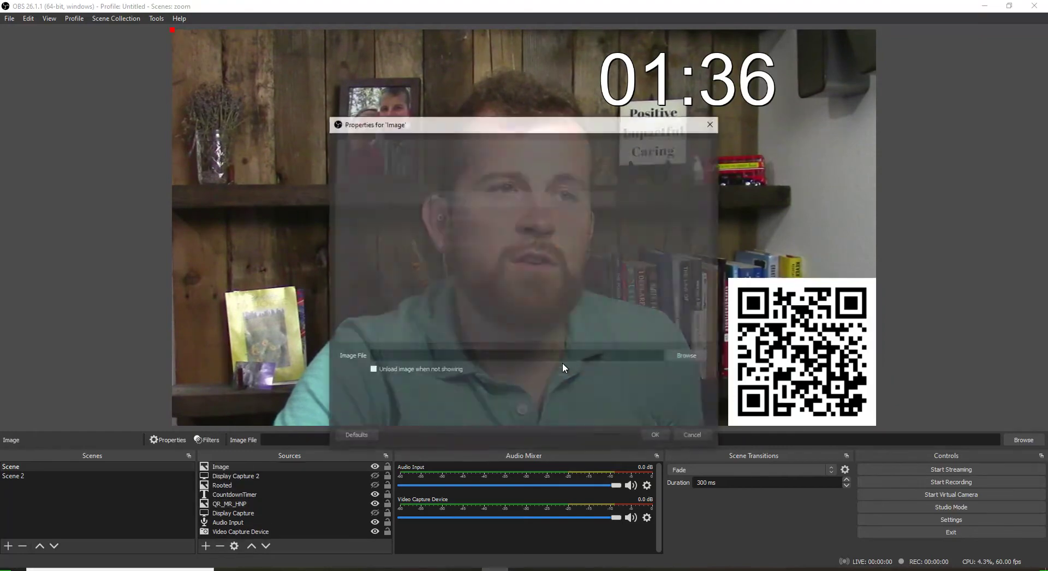
Load the "NOW Hiring Heroes" picture from the Desktop into the new Image source and accept its properties
click(688, 356)
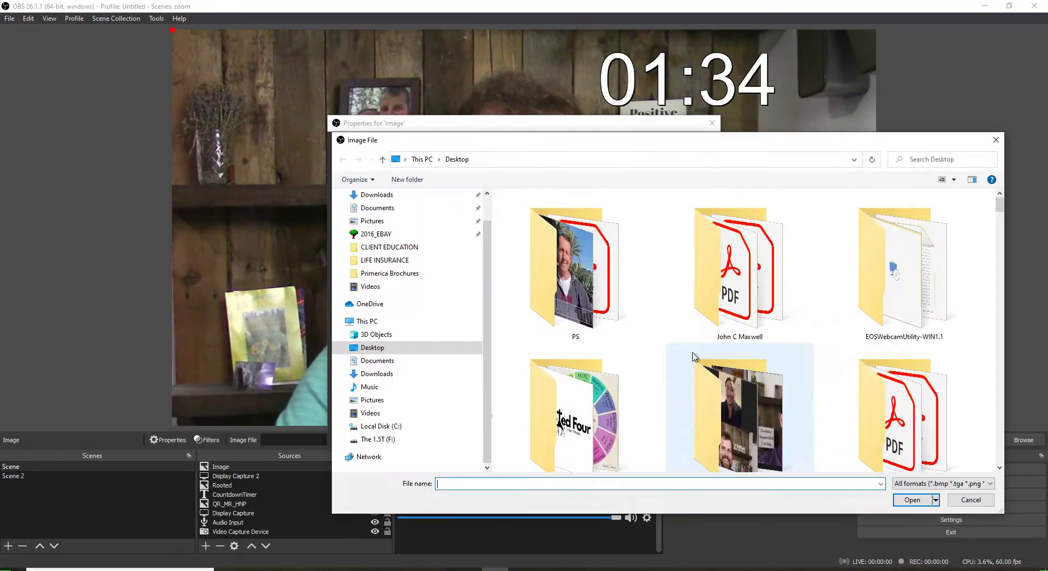
scroll(655, 374, down, 6)
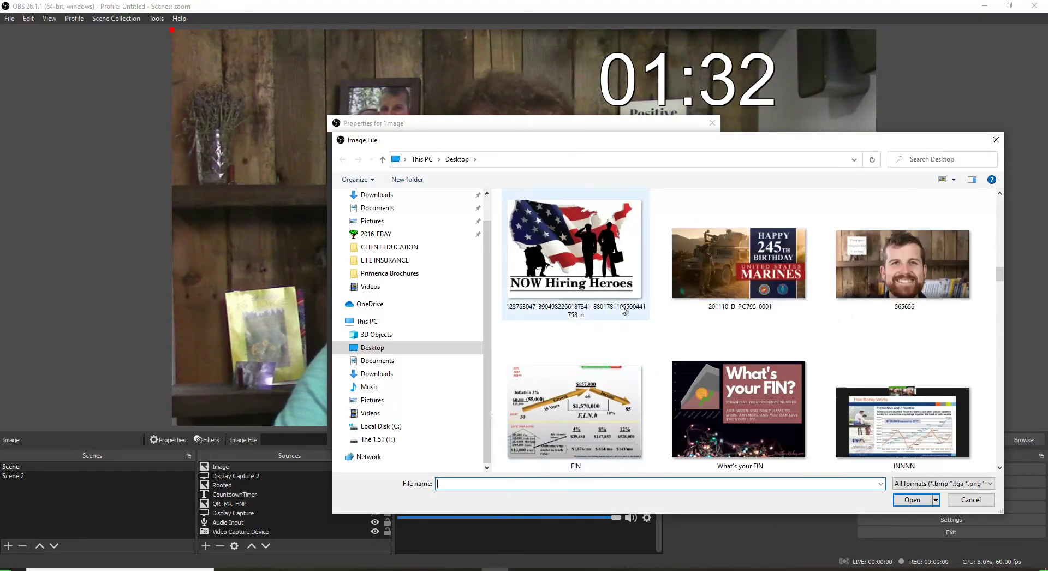
click(629, 264)
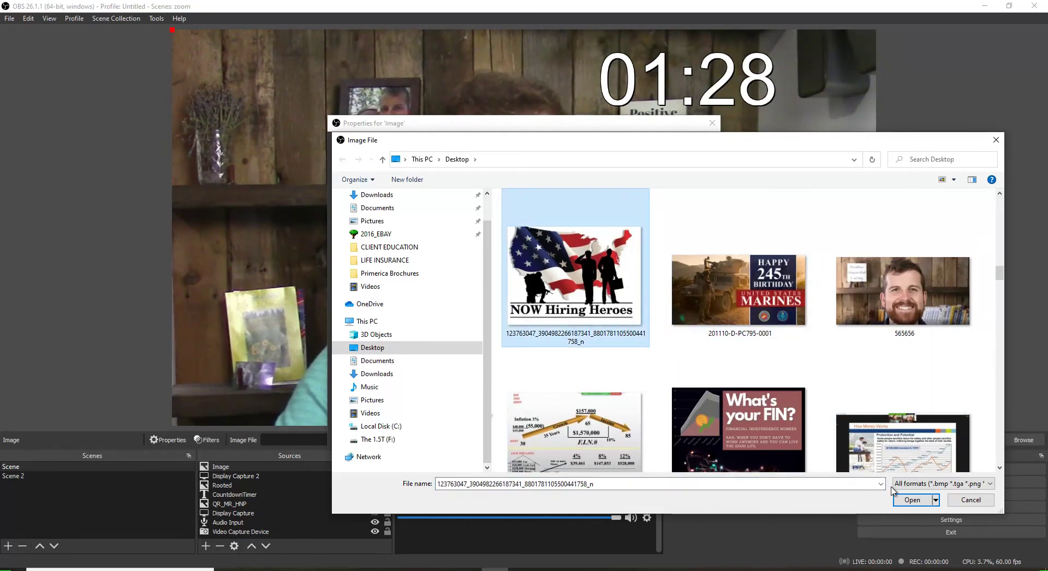
click(907, 500)
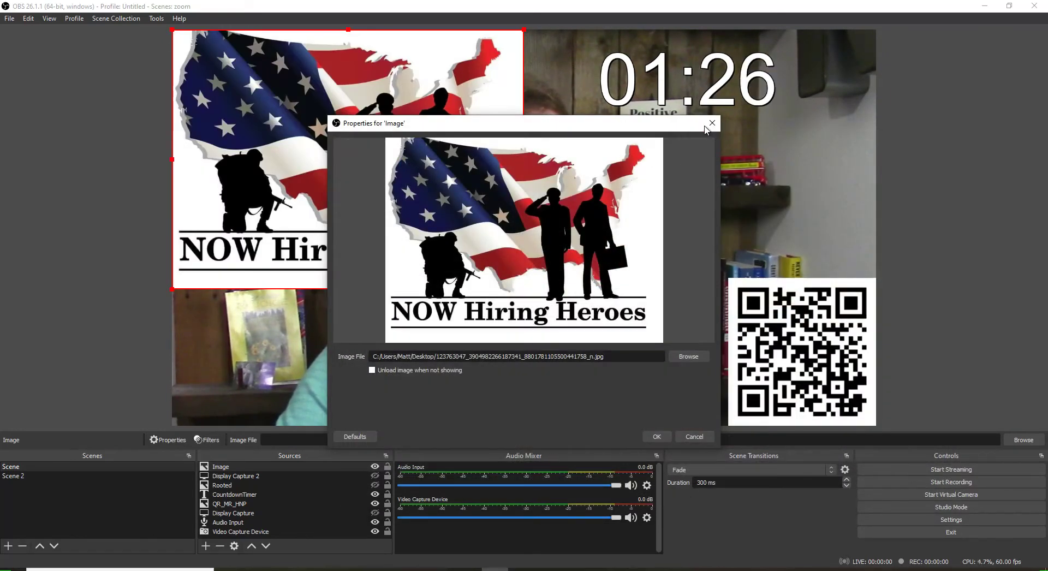
click(712, 123)
click(598, 303)
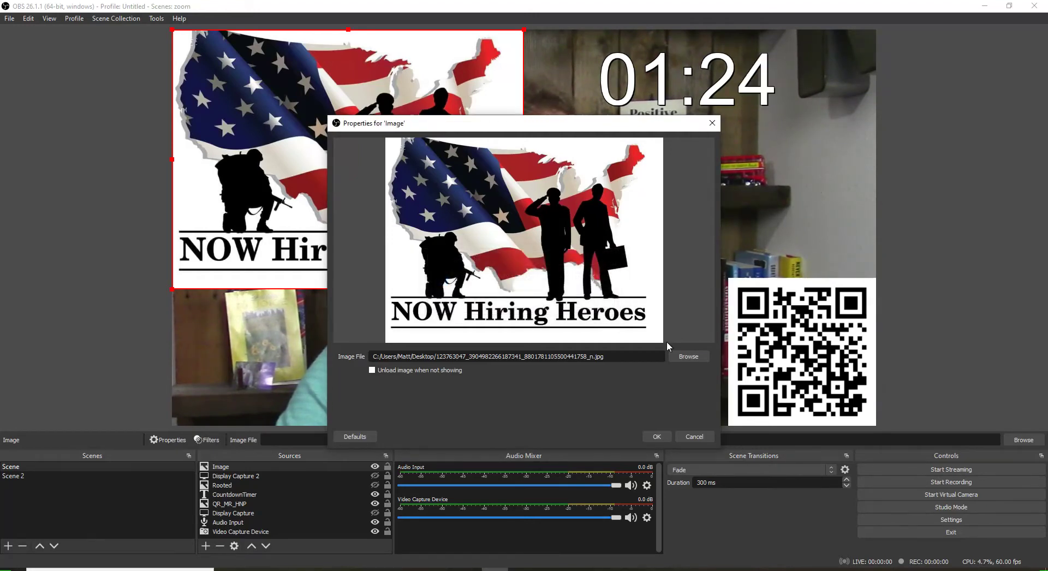
click(666, 439)
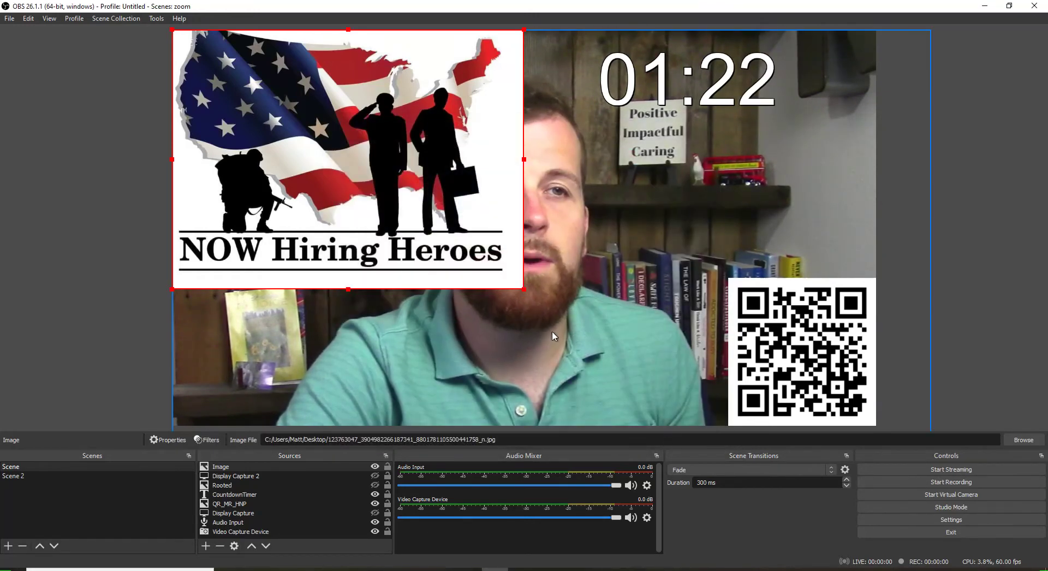
Shrink the "NOW Hiring Heroes" image to just over a quarter of the canvas width and place it over the upper shelf beside the presenter's head
drag(522, 298, 321, 219)
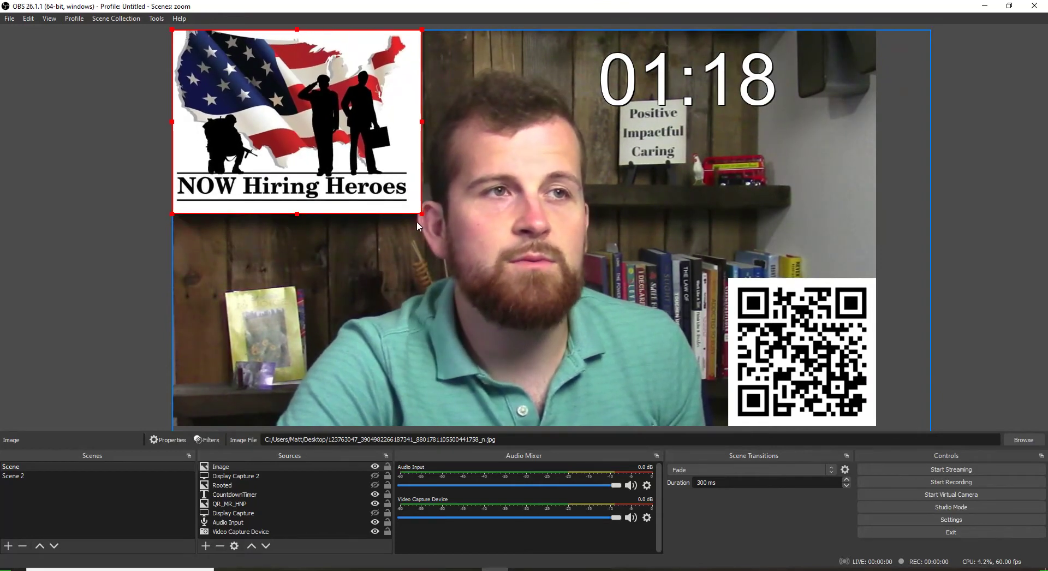
drag(420, 217, 365, 177)
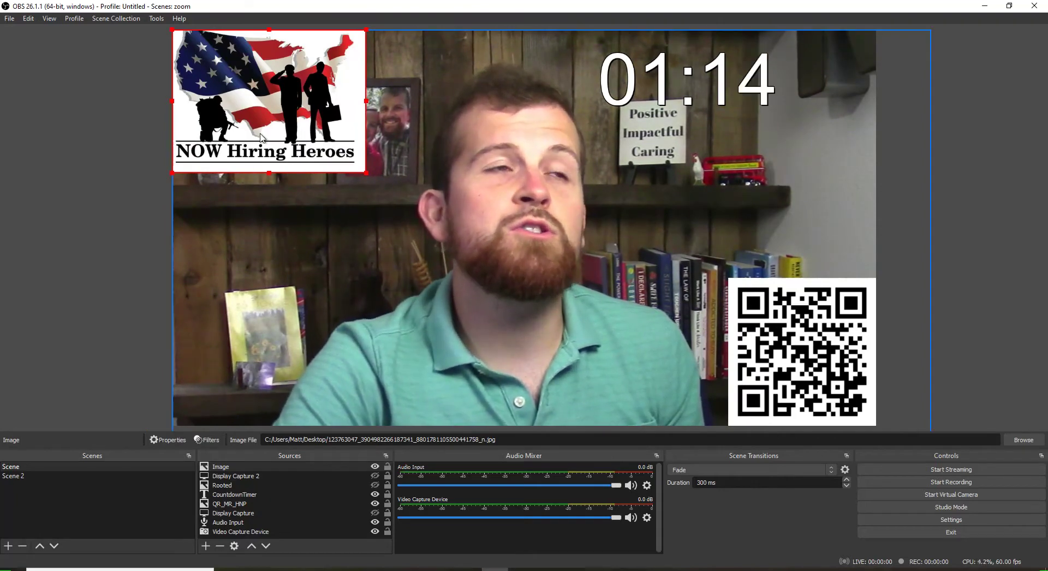
drag(261, 137, 502, 345)
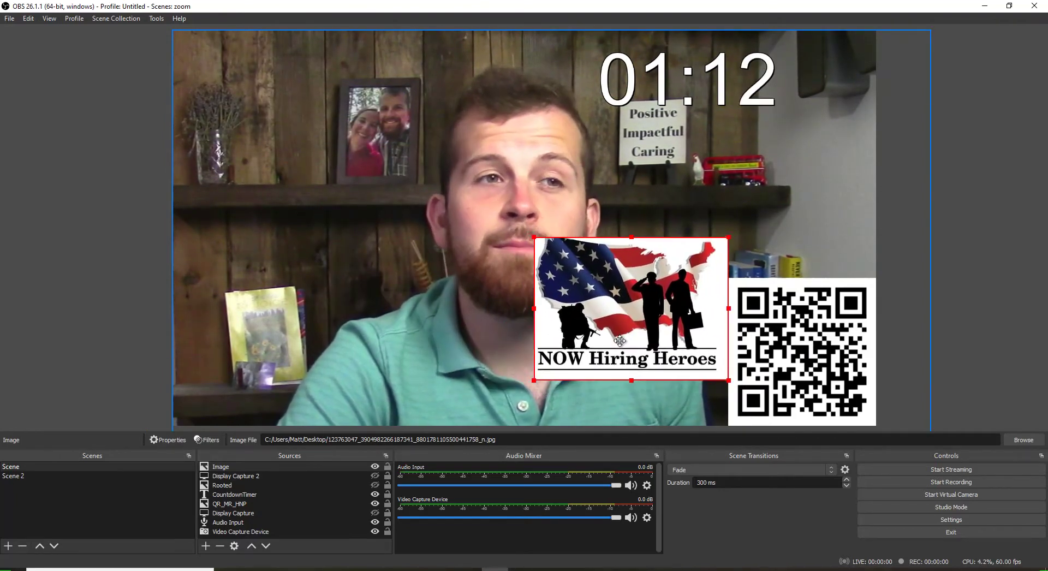
drag(620, 341, 316, 259)
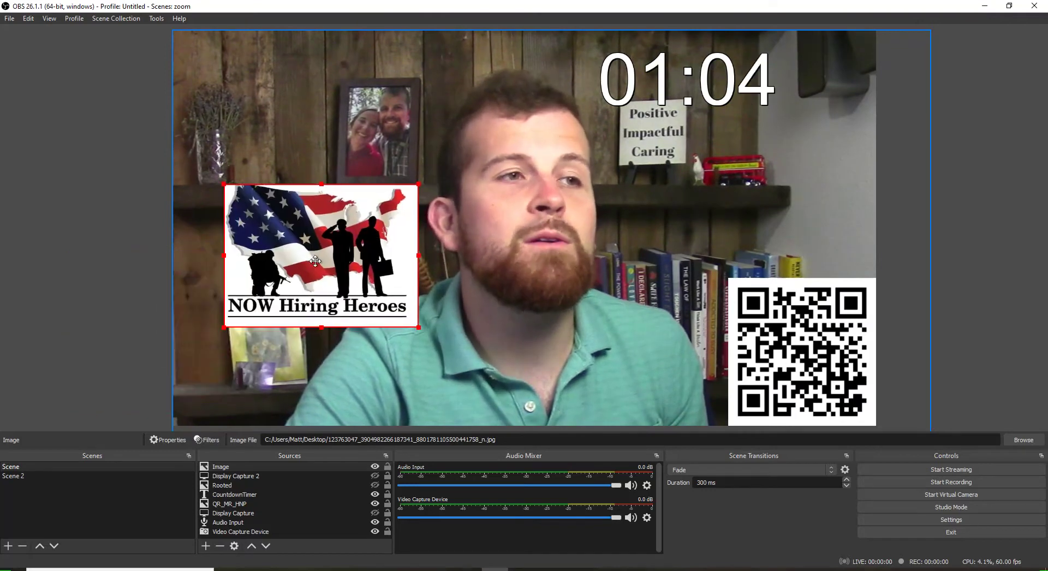
click(317, 266)
drag(320, 295, 306, 190)
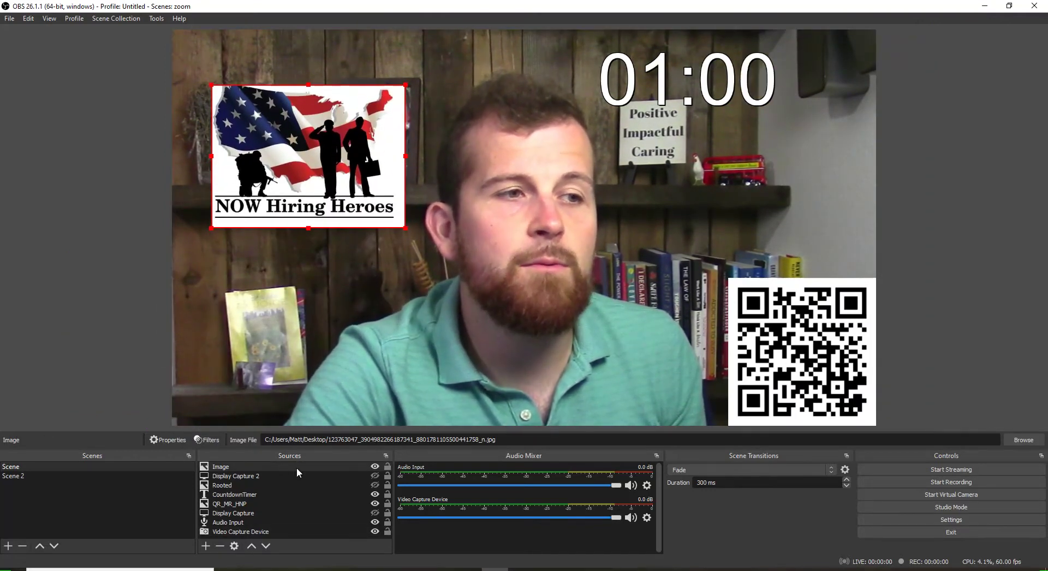
Hide the "NOW Hiring Heroes" Image source in the scene
click(374, 466)
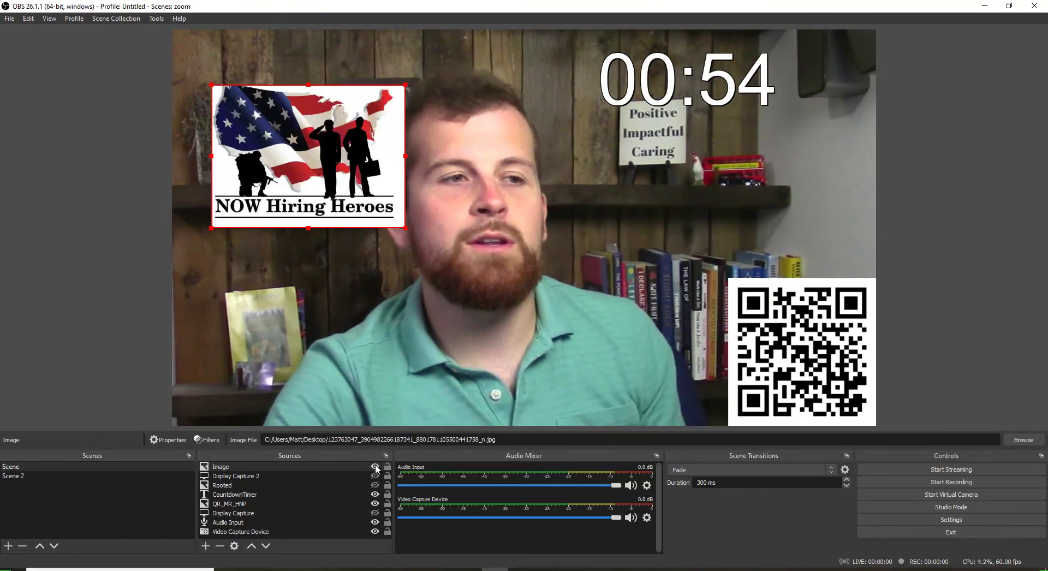
click(375, 467)
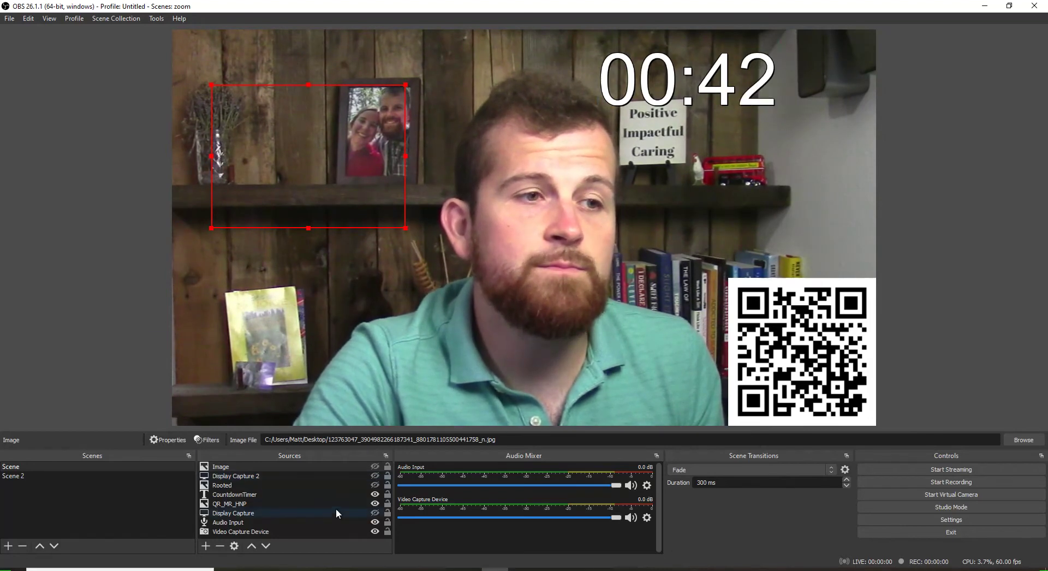
Add a new Display Capture source that shows Display 2: 1920x1080 @ 1920,0
click(206, 545)
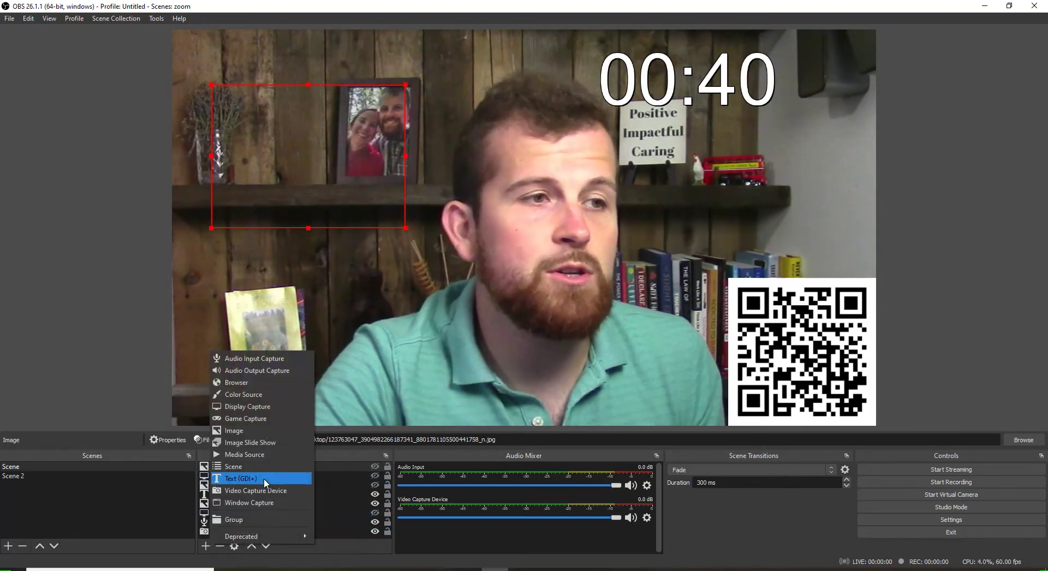
click(260, 407)
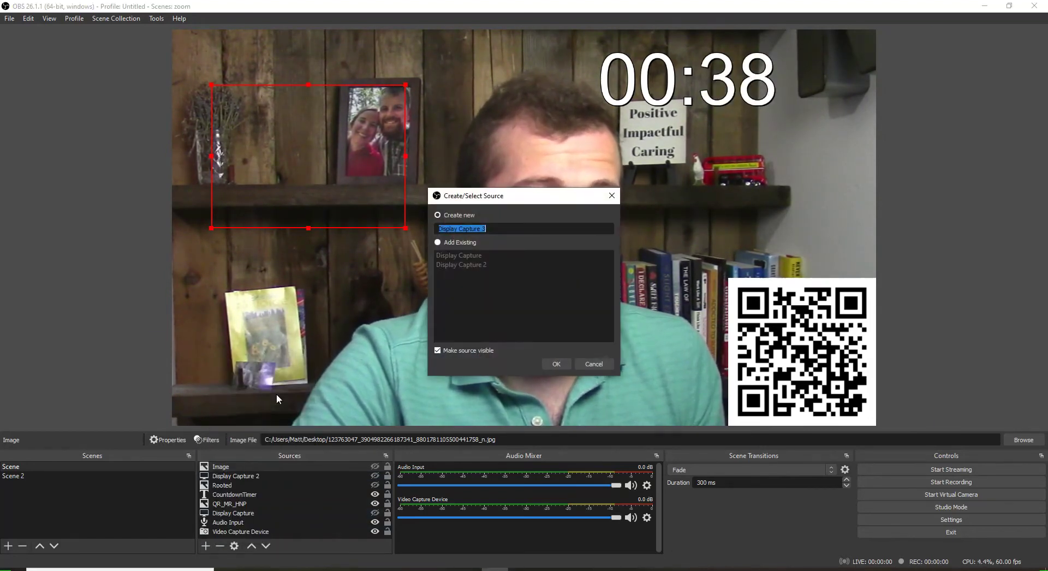
click(556, 364)
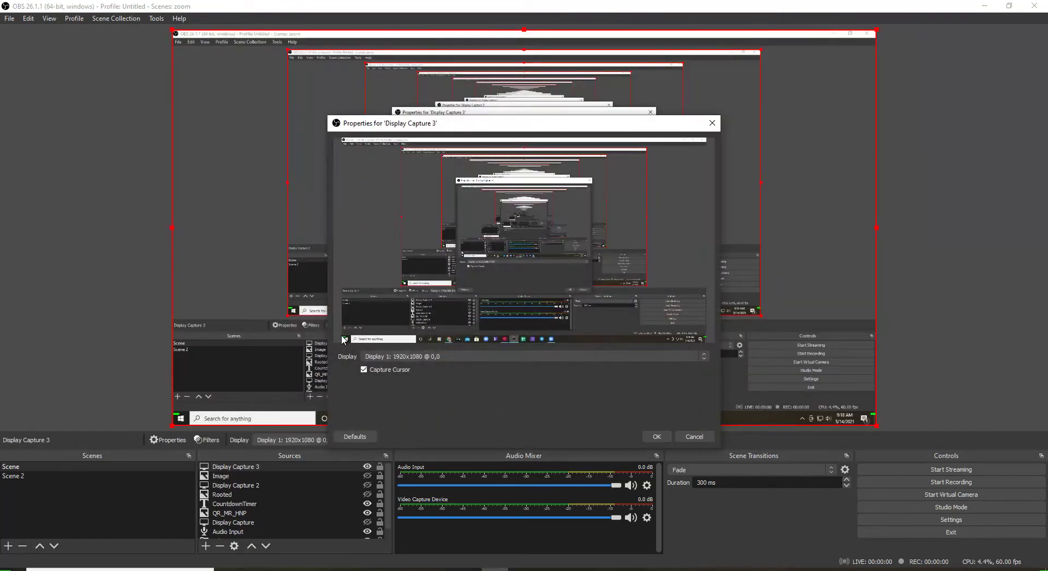
click(443, 355)
click(424, 372)
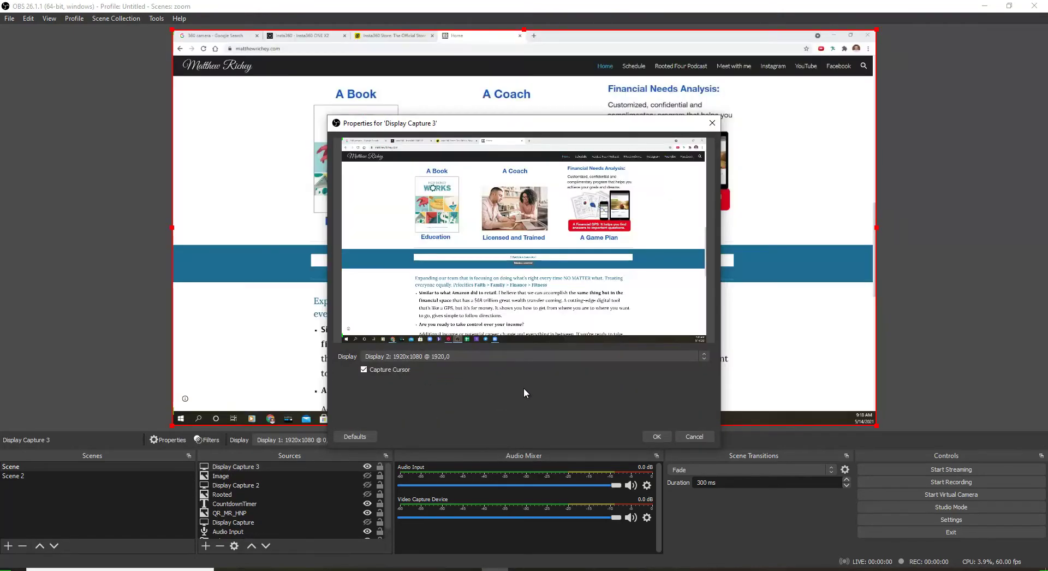
click(657, 436)
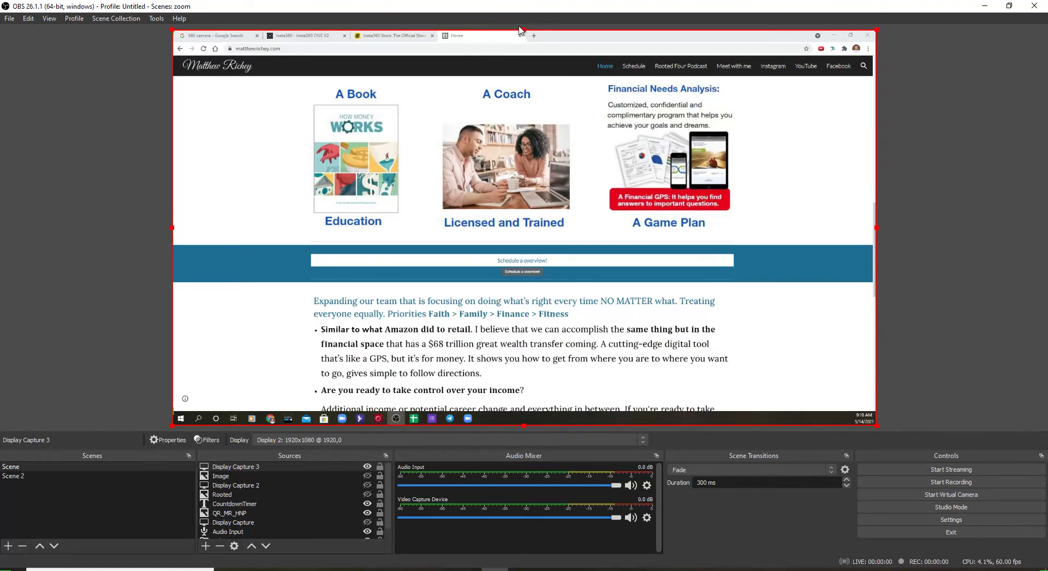
Crop the browser bar and taskbar off the new display capture and shrink it into the canvas's lower-right corner
drag(524, 30, 528, 48)
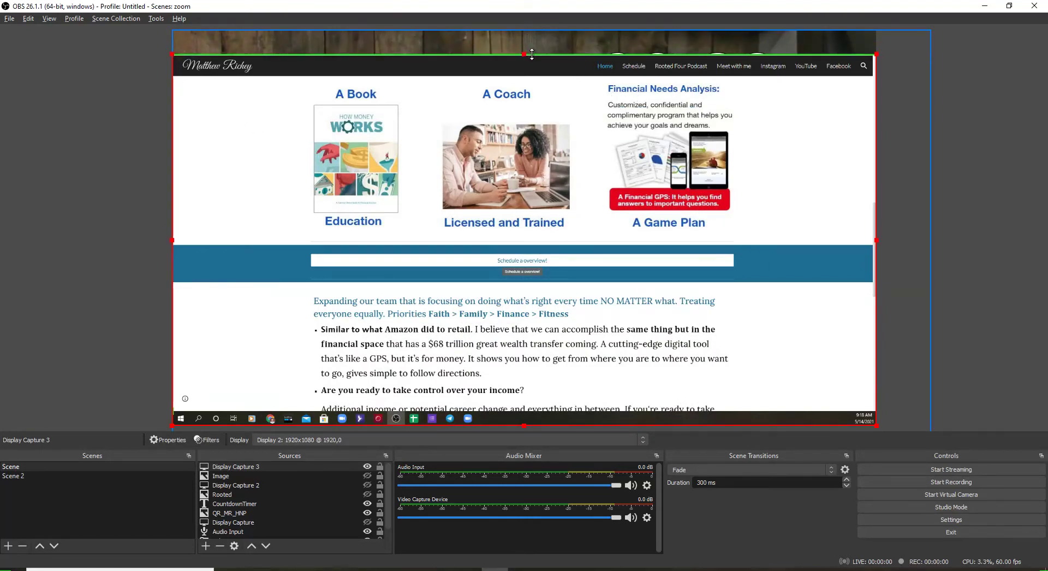
drag(524, 425, 526, 409)
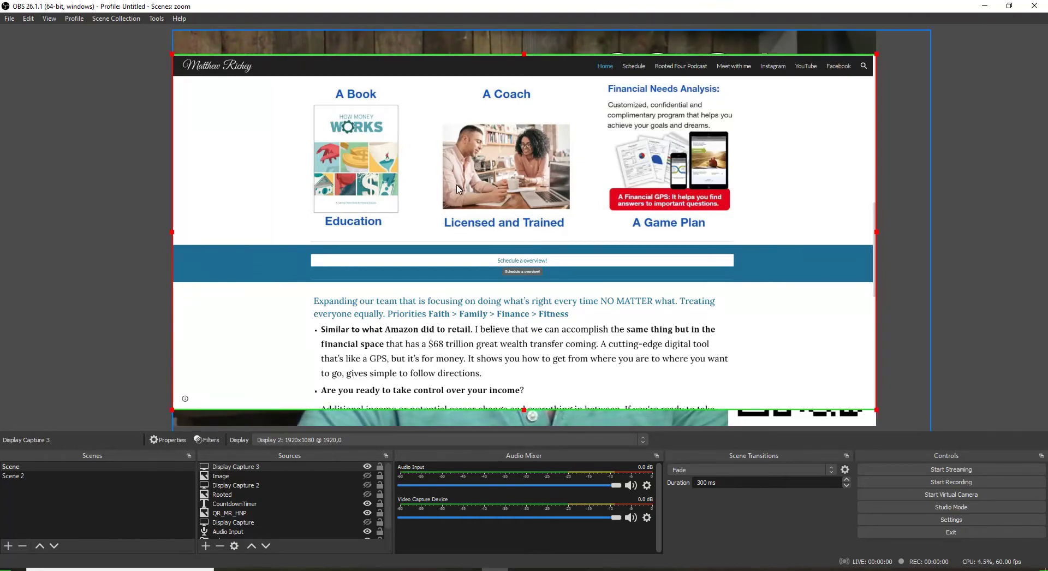
drag(168, 52, 500, 220)
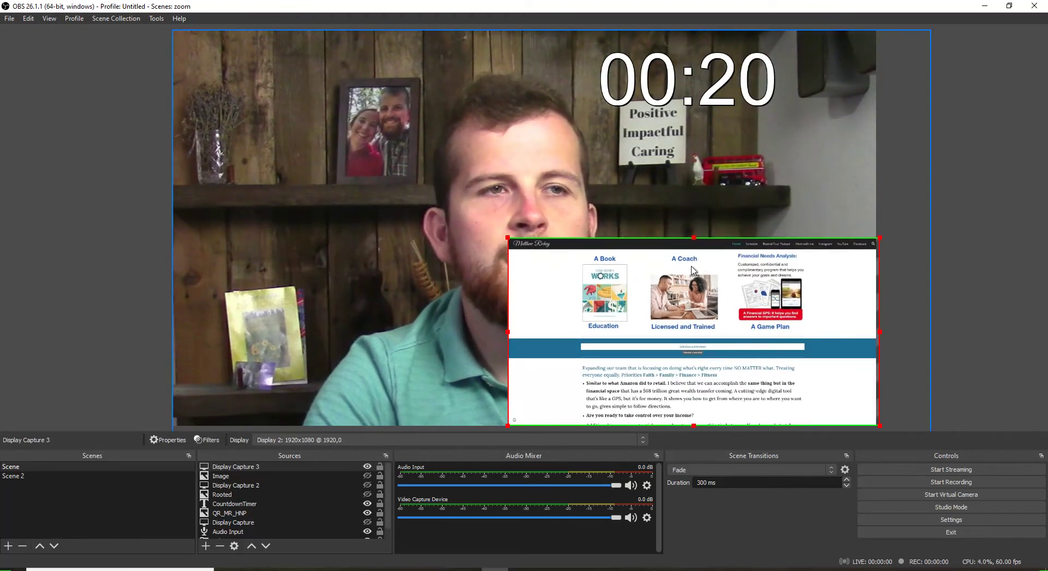
drag(700, 250, 703, 266)
Scroll the captured web page down to its social media links, and remove the new display capture source from the scene
scroll(578, 347, down, 8)
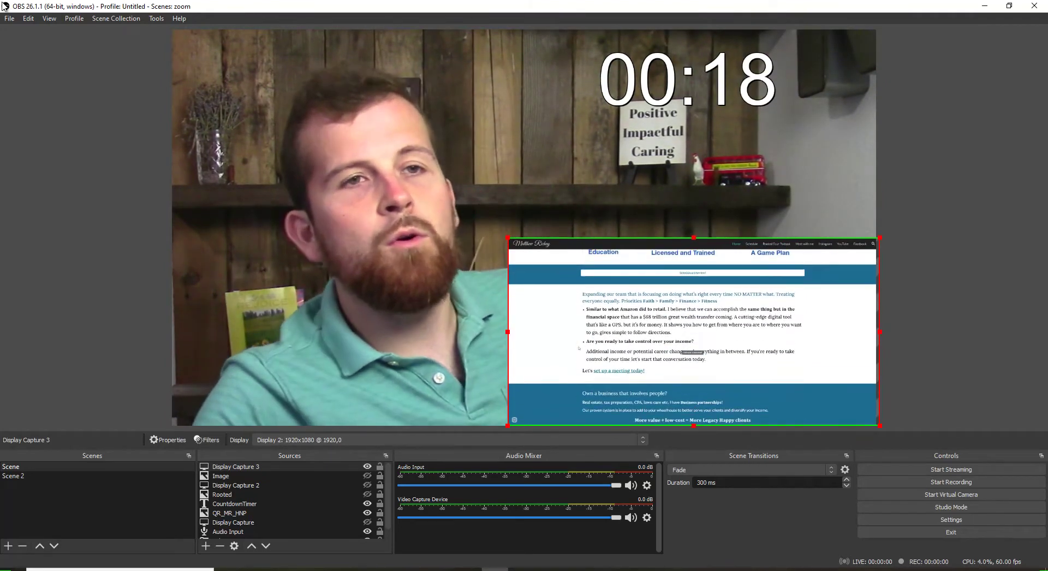
scroll(643, 251, down, 2)
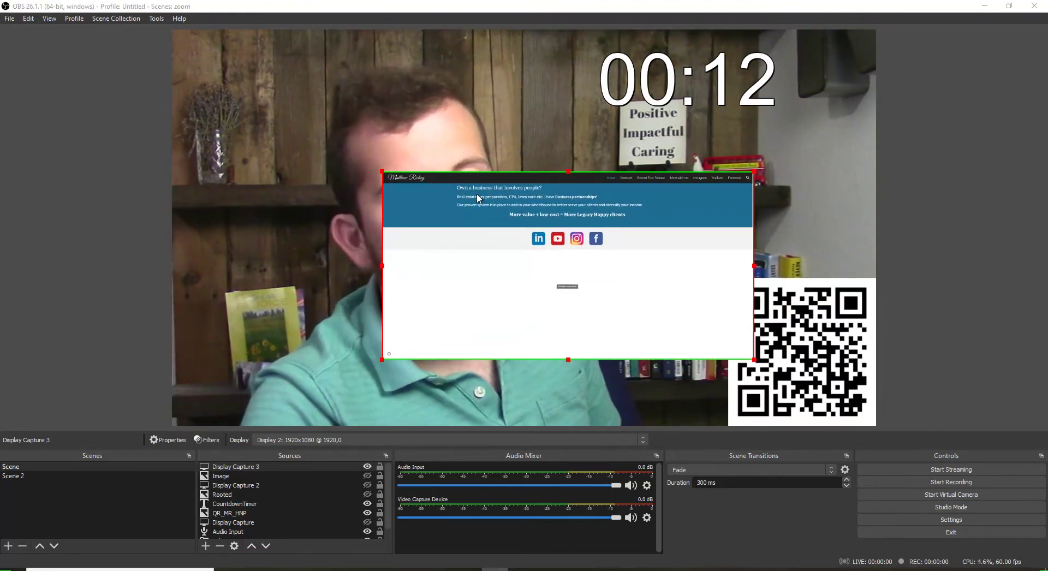
key(Delete)
key(Return)
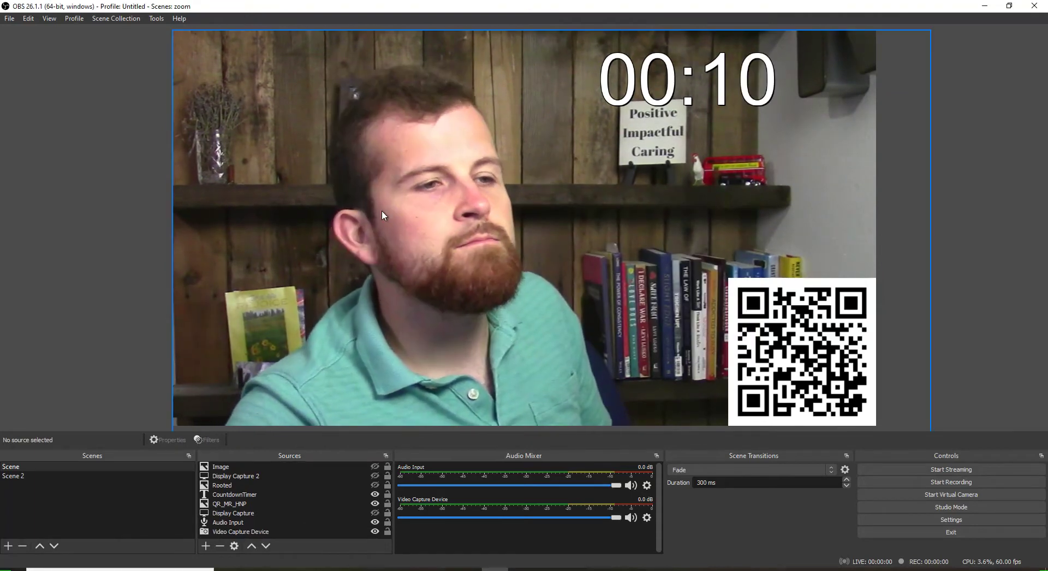
Shift the camera video slightly left and move the countdown text so "Time is up!" fits inside the canvas's upper-right corner
click(675, 180)
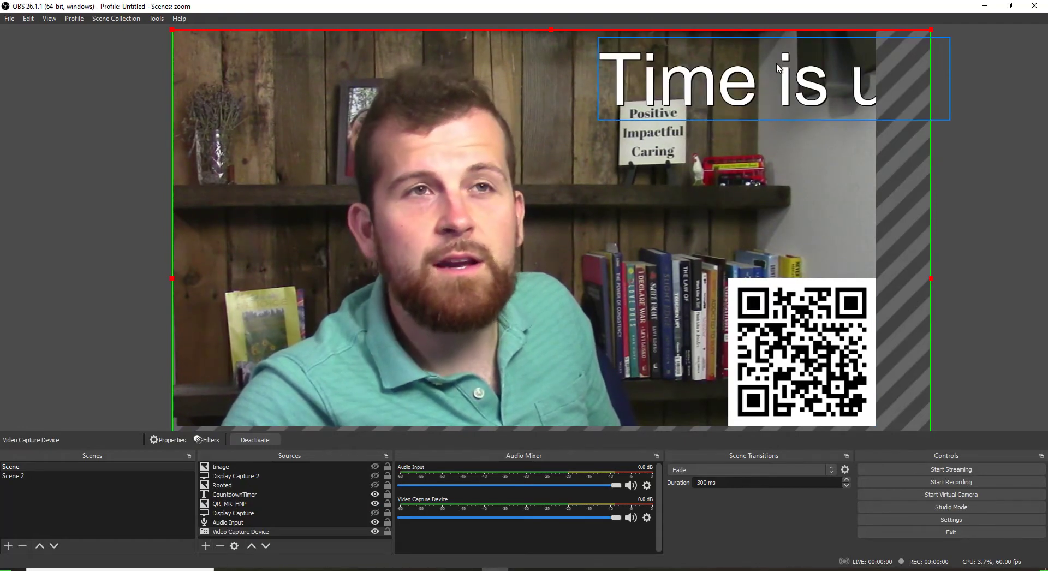
drag(769, 62, 644, 76)
click(762, 61)
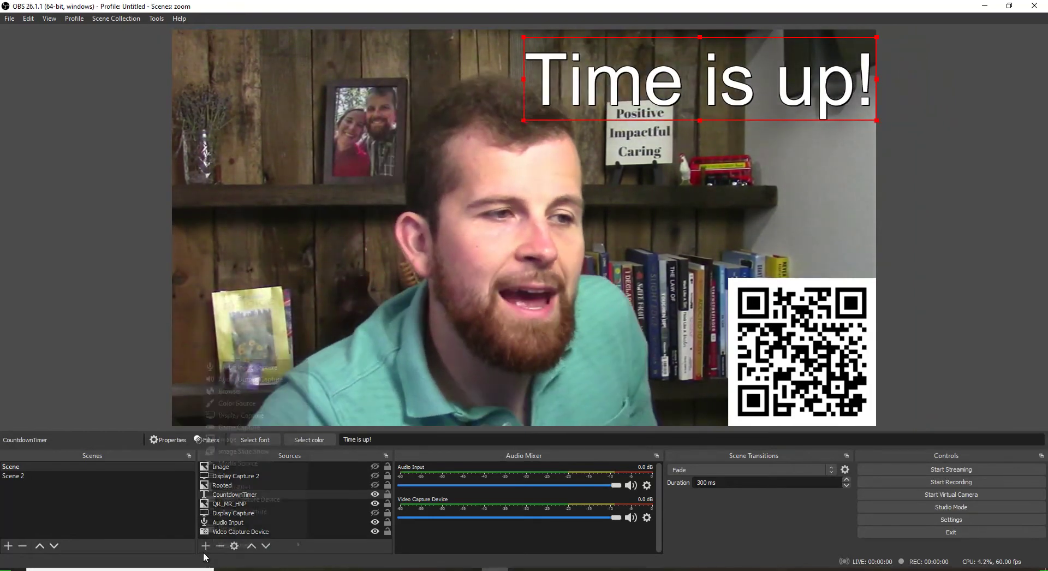
Create a new Text (FreeType 2) source named TIME2
click(206, 549)
mouse_move(208, 549)
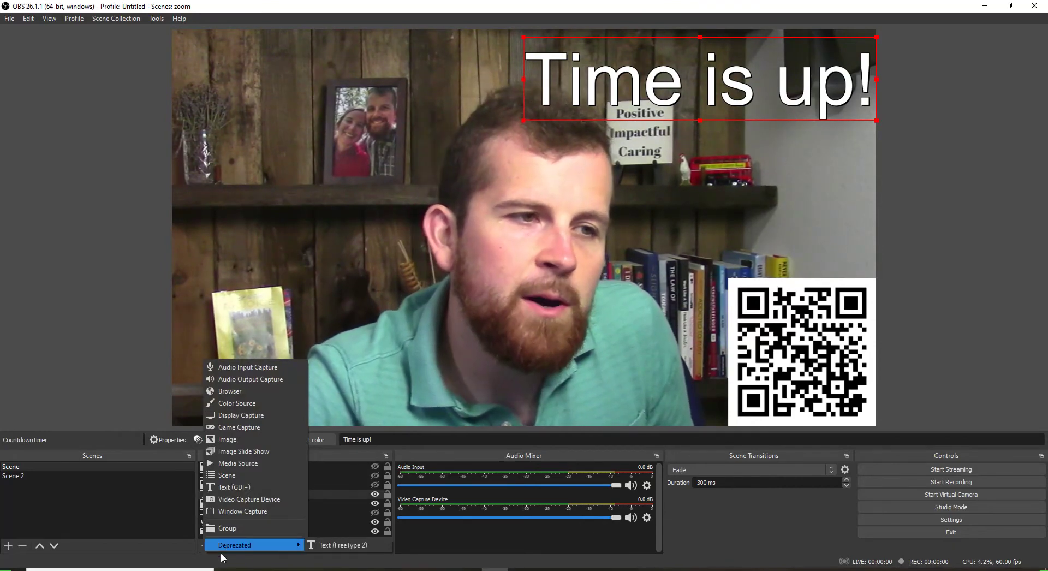
click(355, 548)
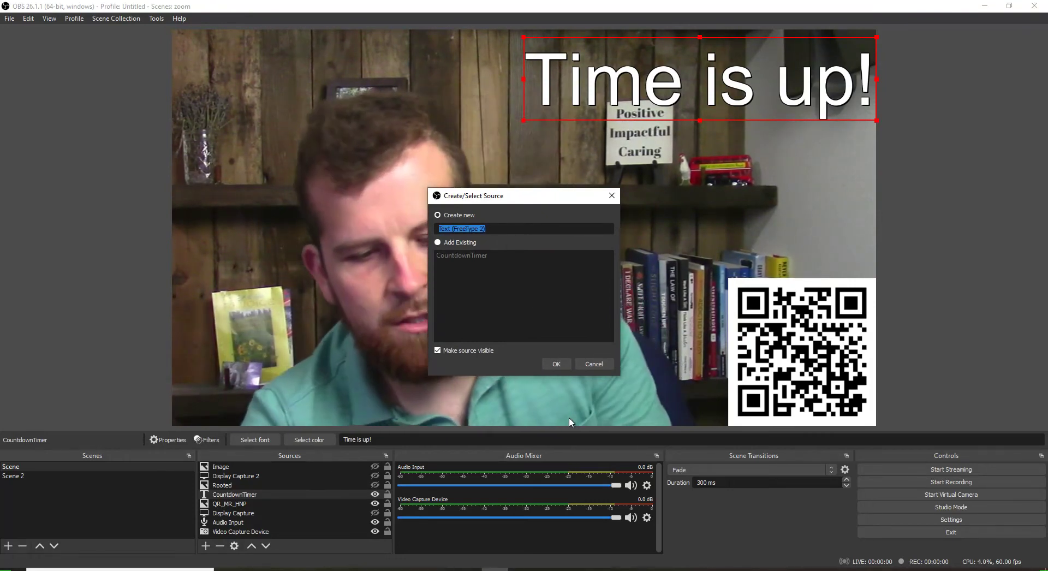
text(TIM)
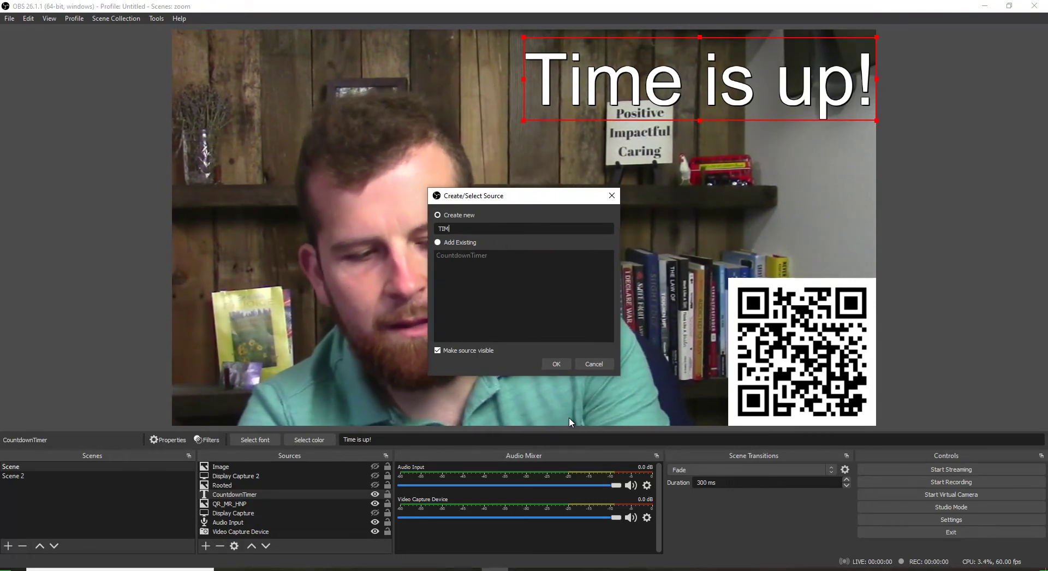
text(E2)
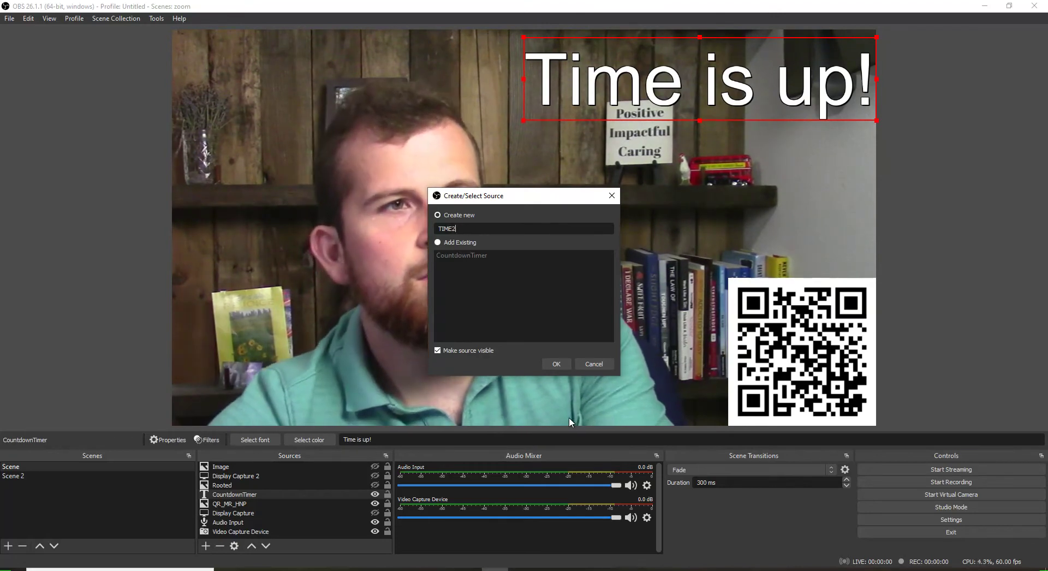
click(556, 363)
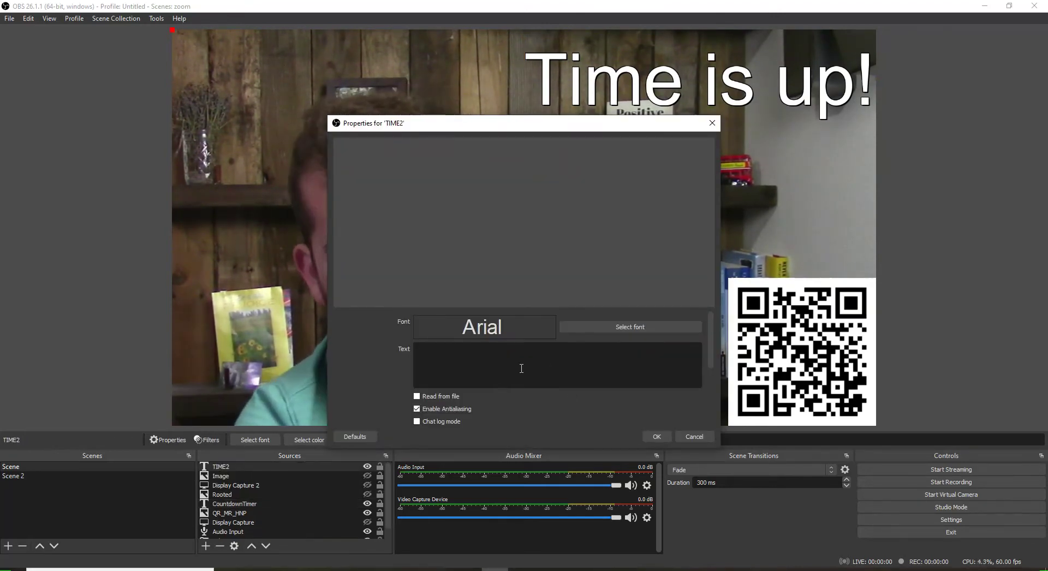
Set the TIME2 text to "TIME" with outline and drop shadow, and move it slightly down and right from the canvas corner
text(TIME)
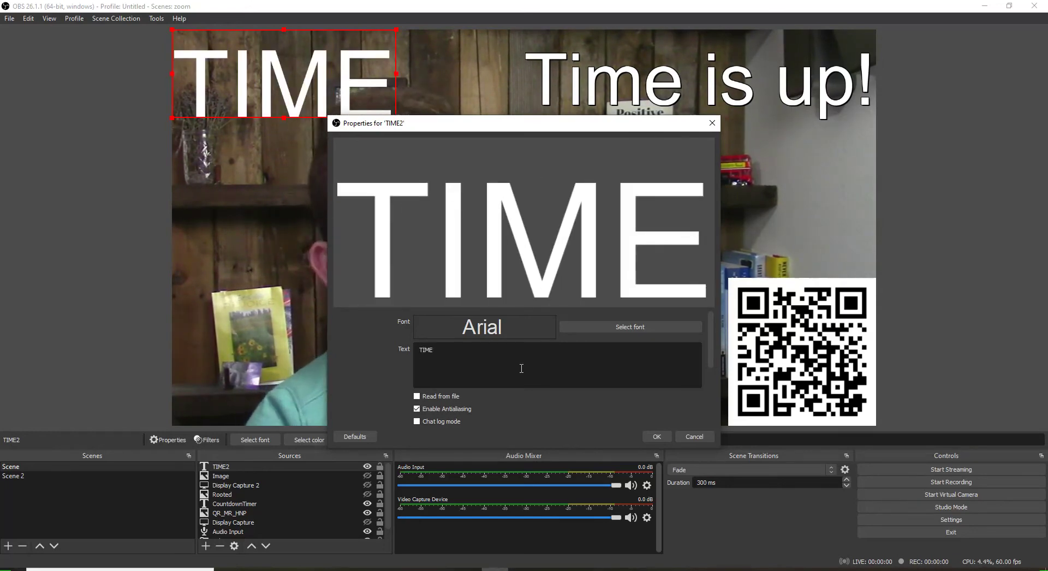
scroll(574, 394, down, 3)
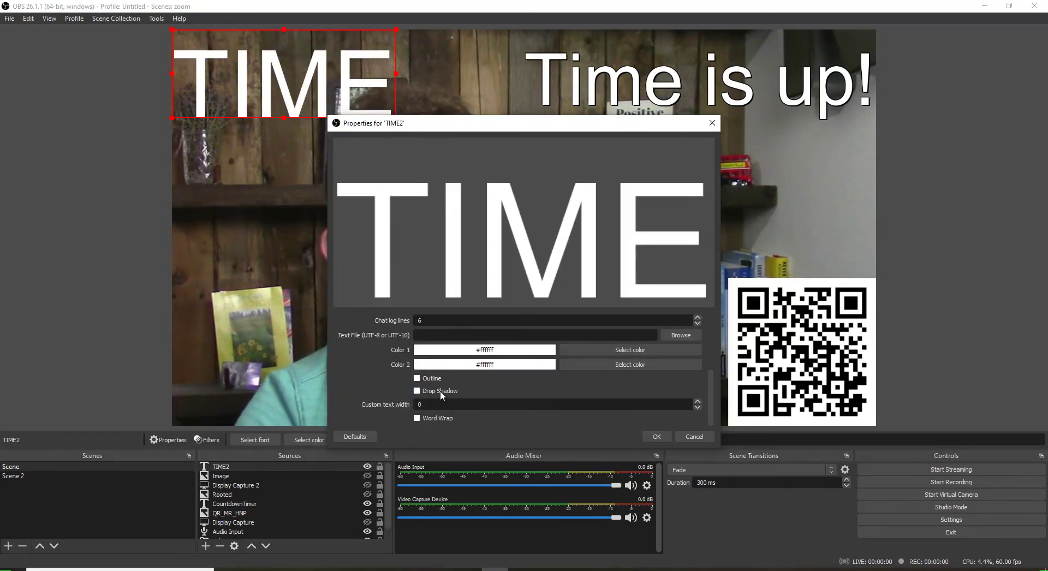
click(417, 378)
click(417, 391)
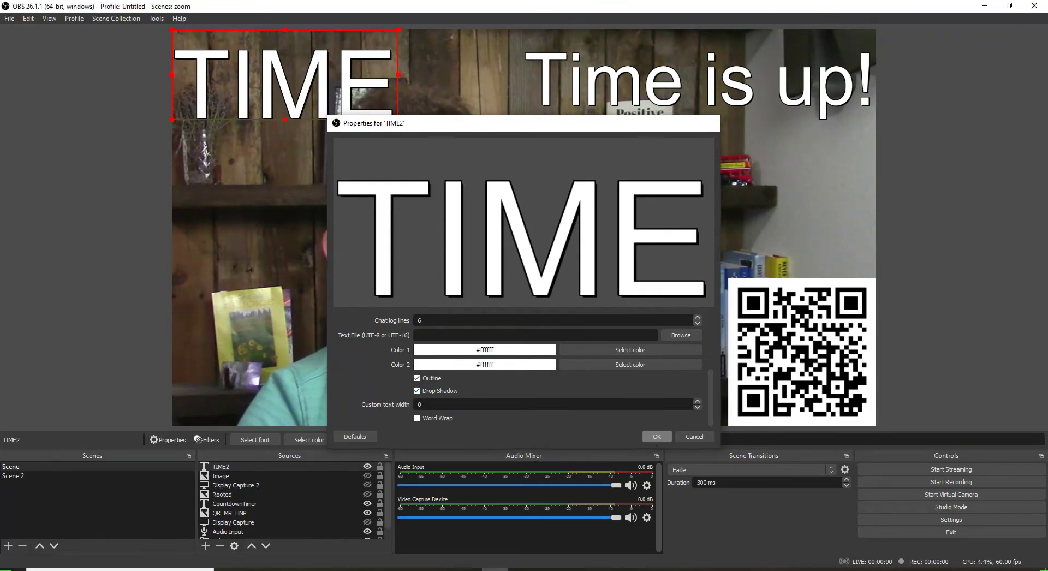
click(657, 436)
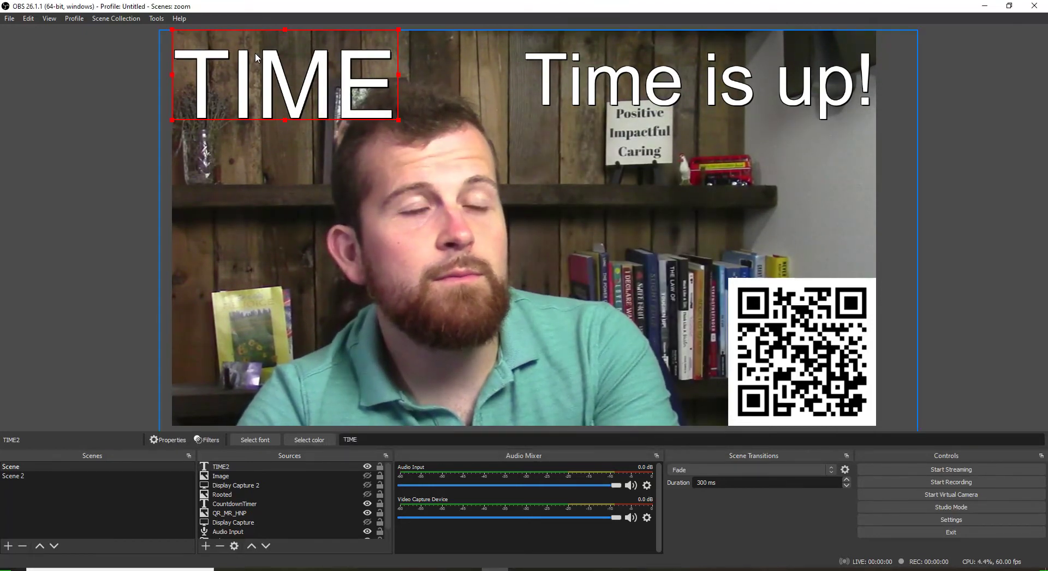
drag(255, 54, 299, 96)
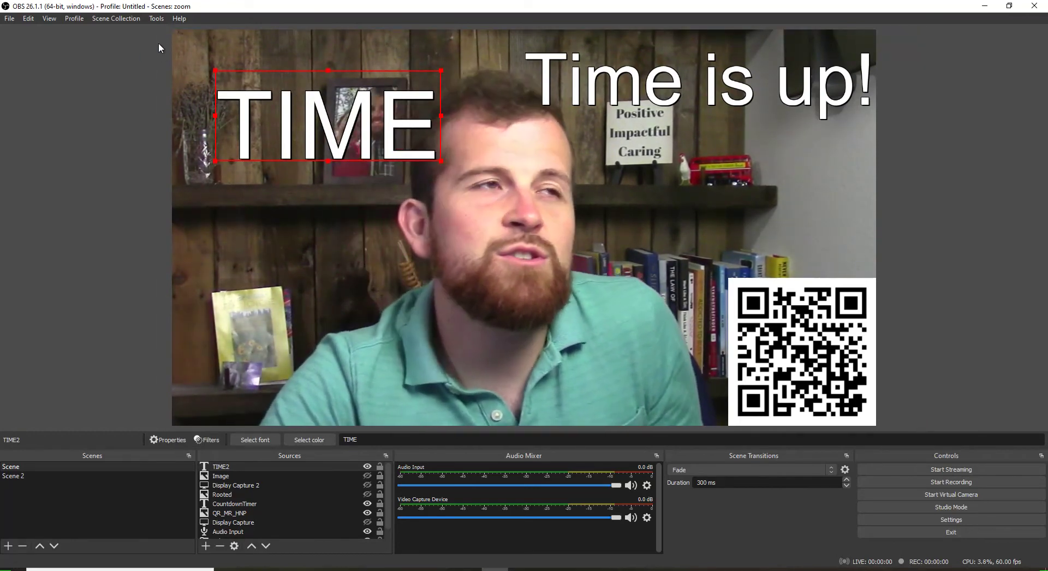
Browse the Desktop for script files to add, and review the timer settings of the loaded OBScountdownadaptivetime.lua script
click(124, 22)
mouse_move(157, 21)
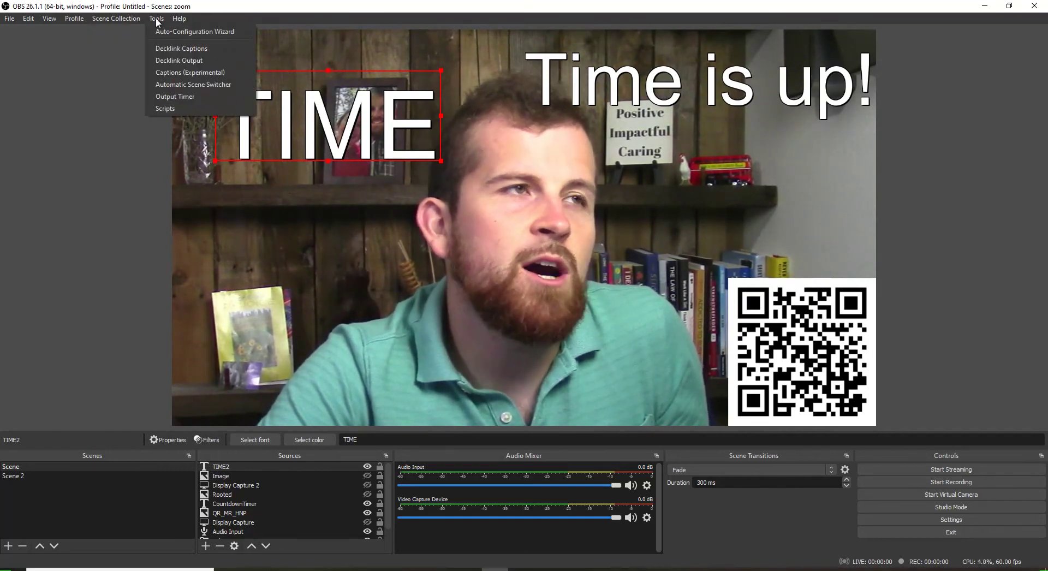
click(185, 109)
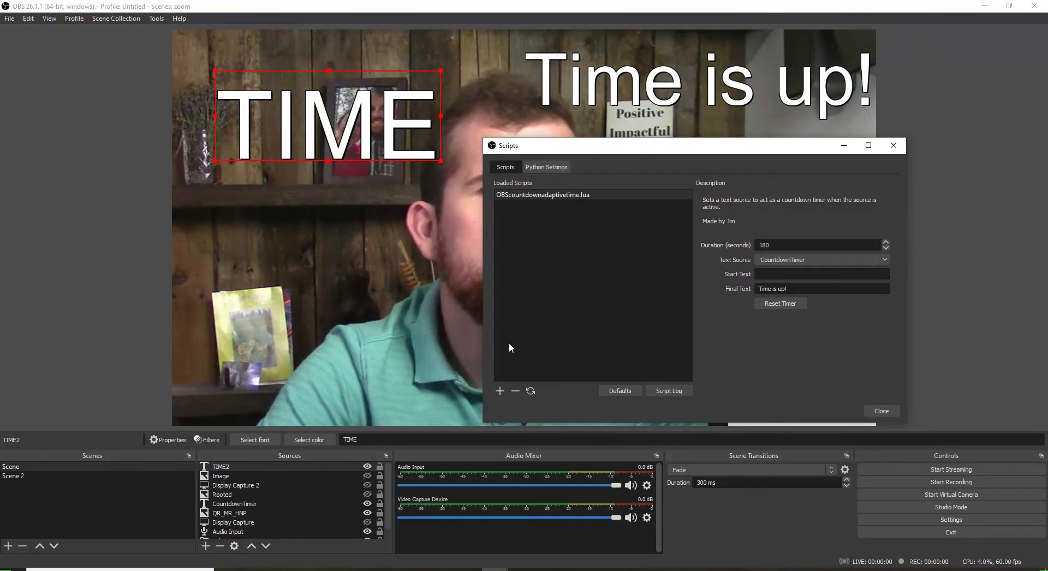
click(502, 393)
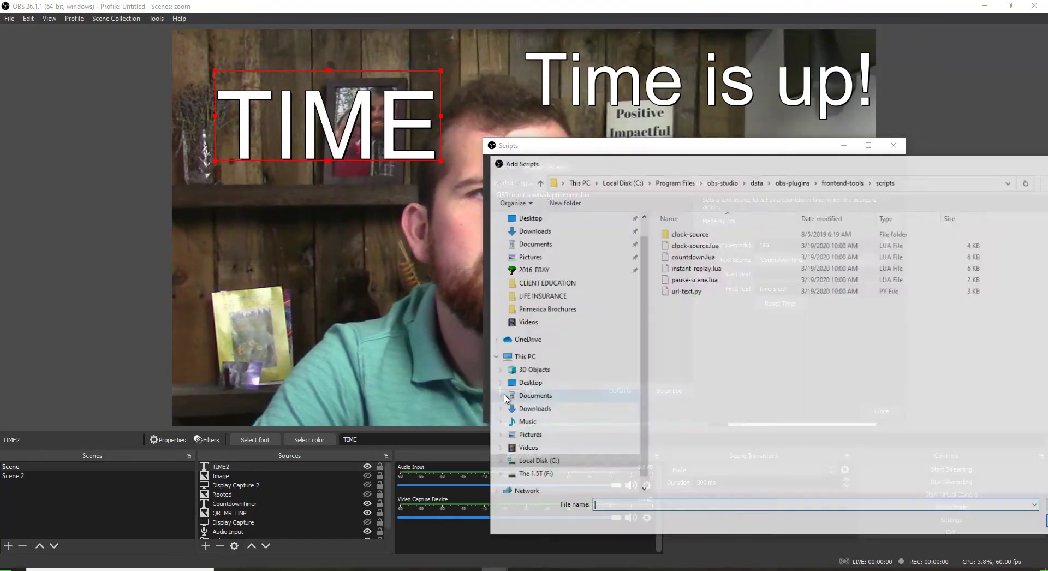
click(432, 218)
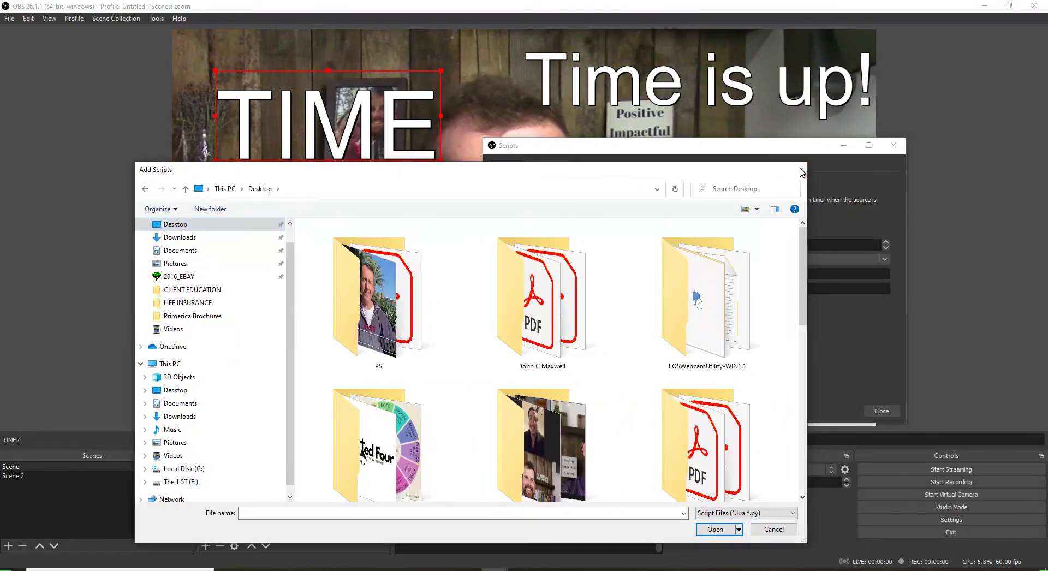
click(800, 170)
click(571, 195)
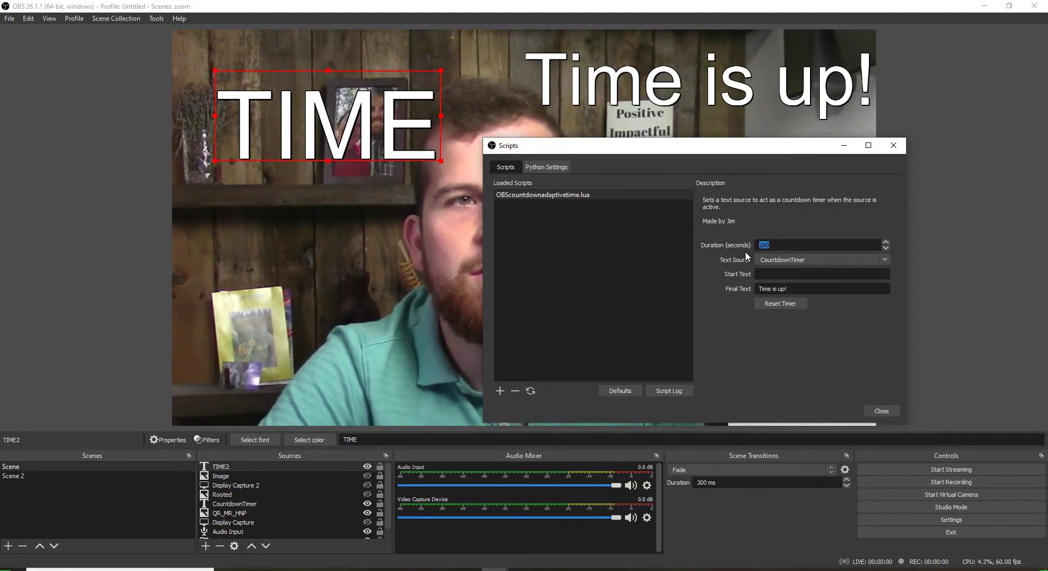
click(889, 410)
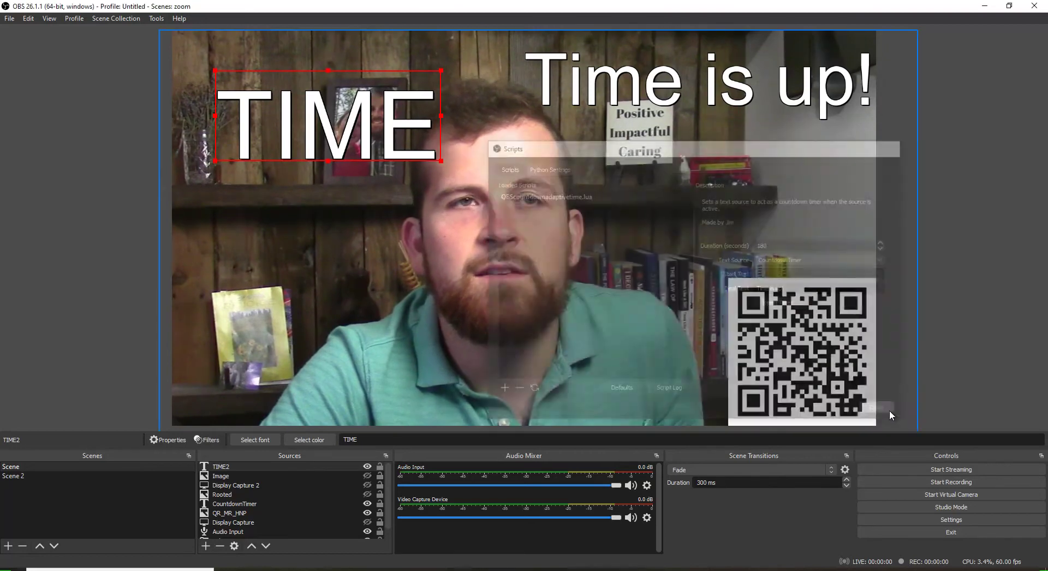
Hide the TIME2 text, restart the countdown by toggling CountdownTimer's visibility, and start the virtual camera
click(470, 333)
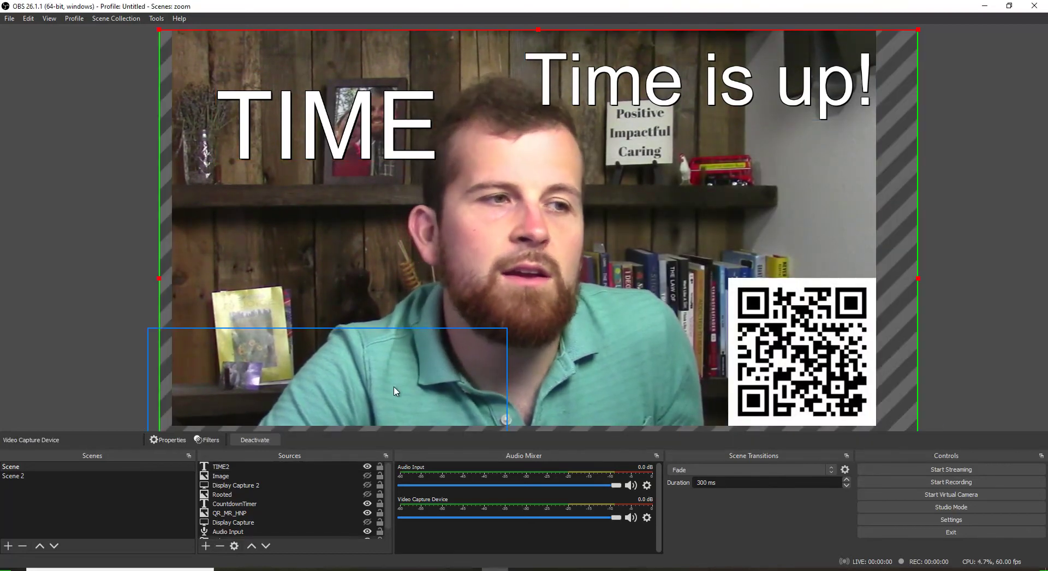
click(368, 505)
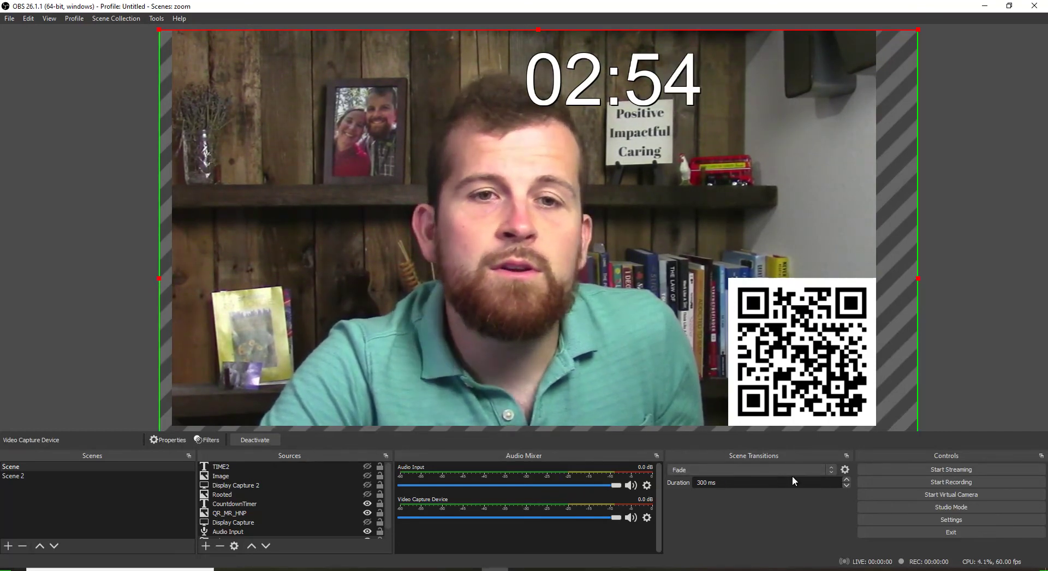
click(983, 498)
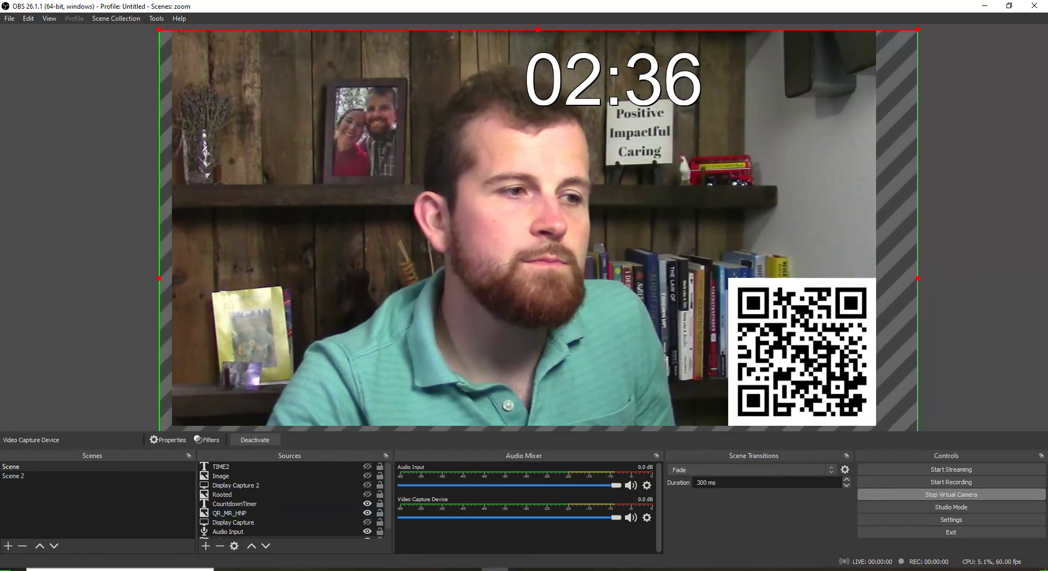
Switch to Zoom and start a new meeting with OBS Virtual Camera as the video source
click(60, 569)
text(z)
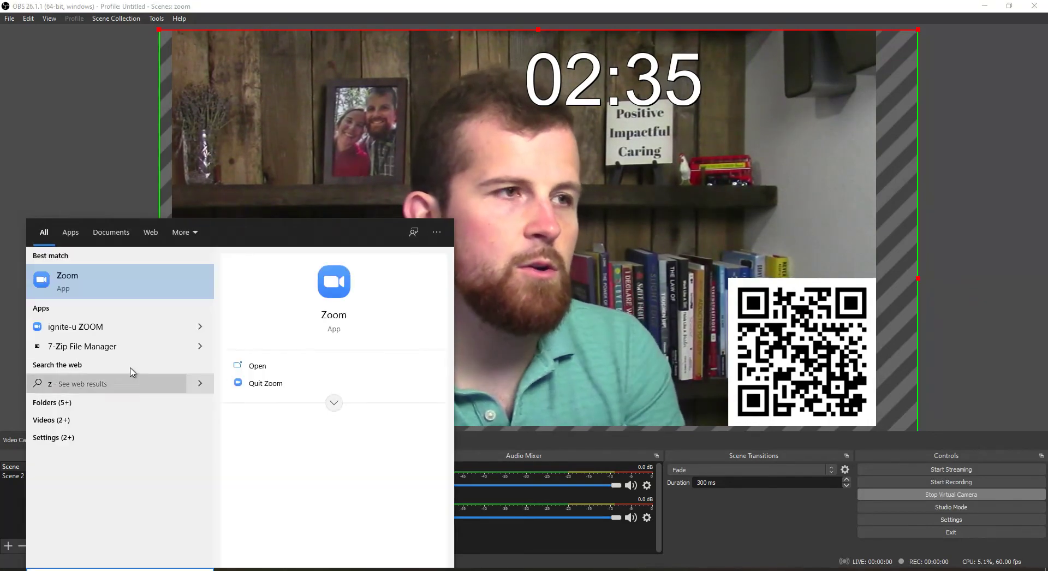
click(109, 279)
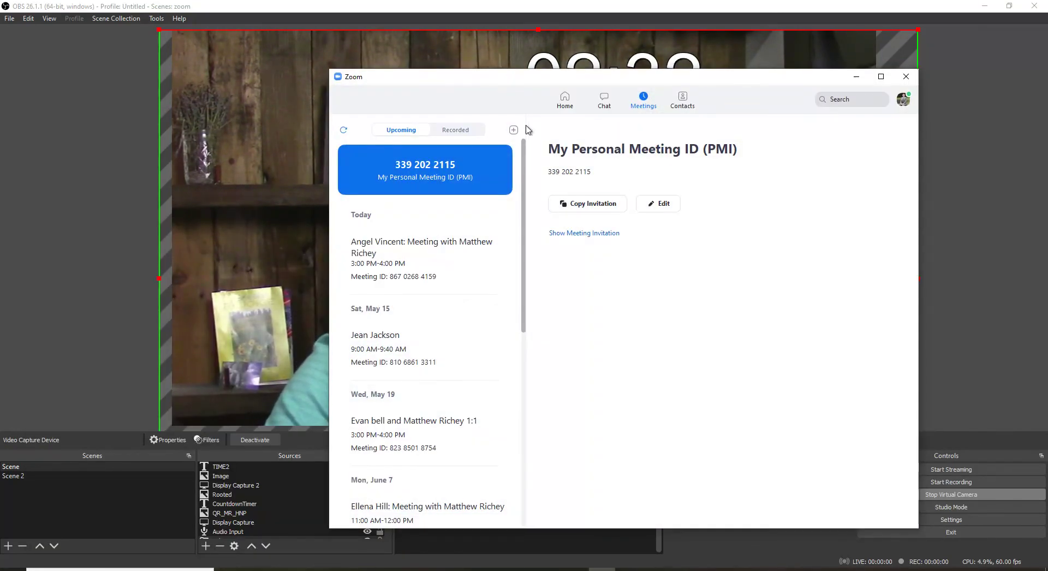
click(563, 105)
click(478, 259)
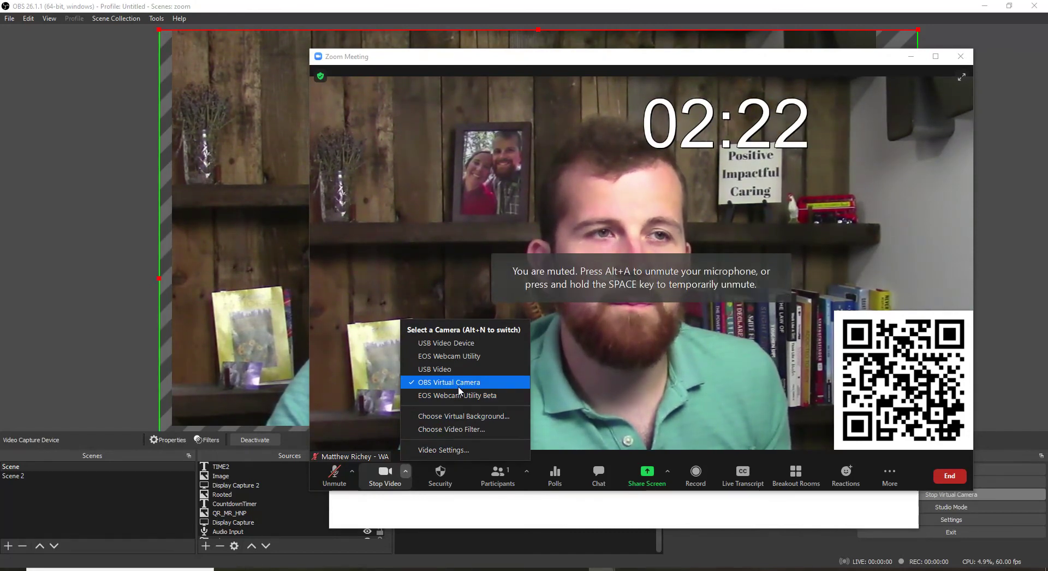
Review the microphone, speaker and camera choices of the Zoom meeting
click(352, 471)
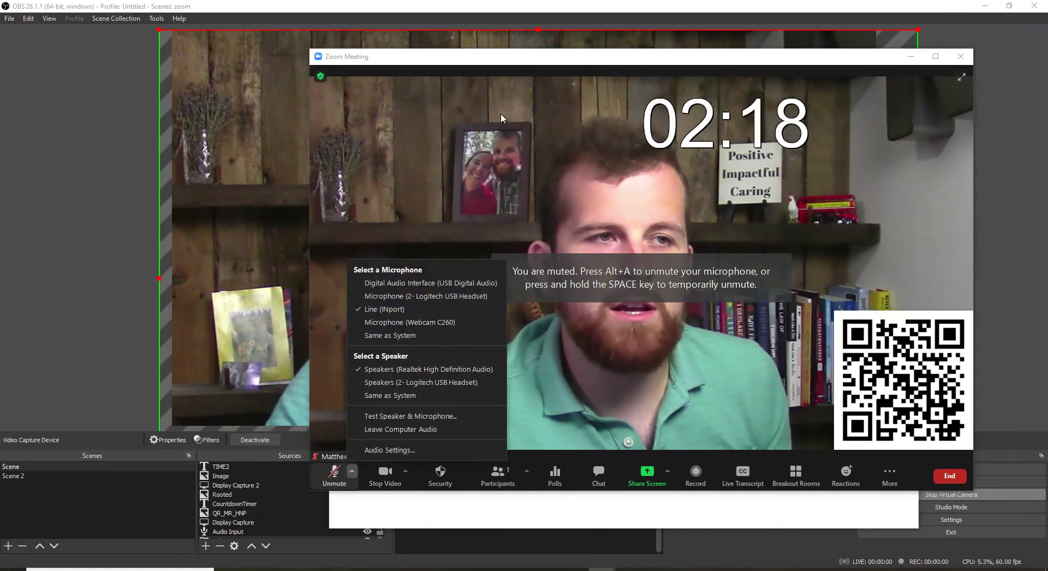
click(458, 71)
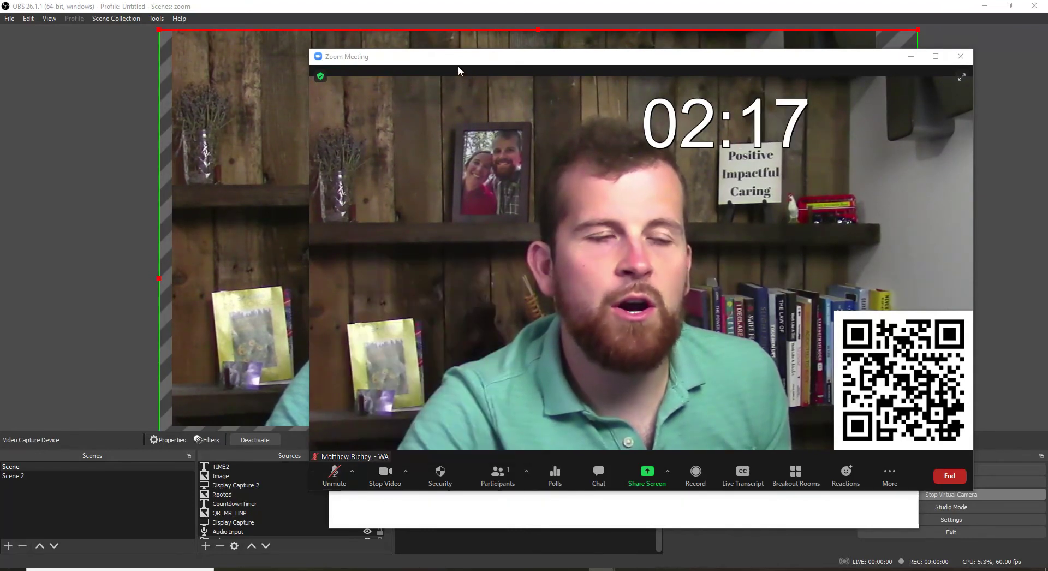
click(405, 471)
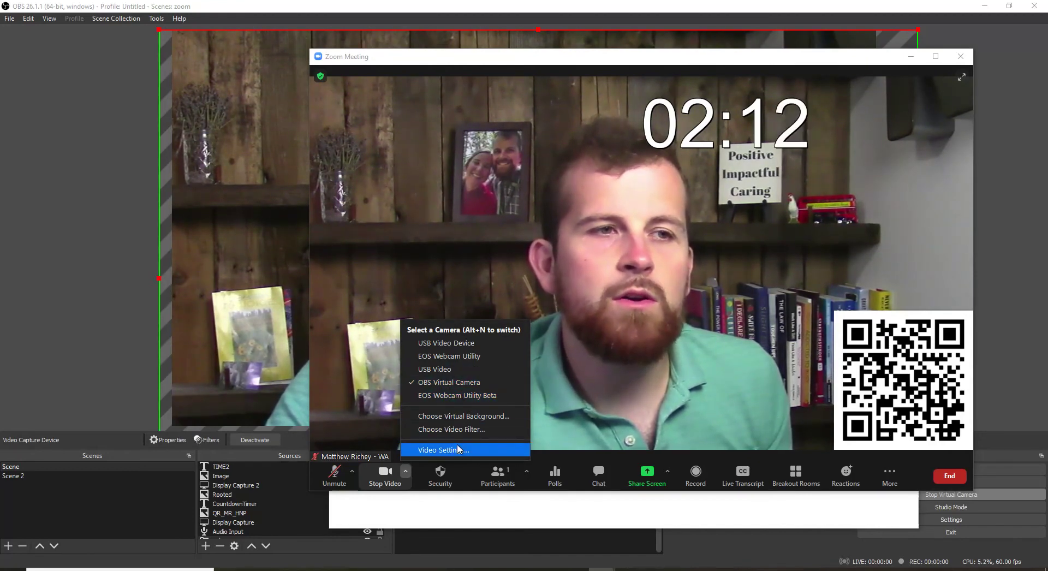
Minimize the Zoom home window, then narrow the meeting window and place it in the upper-left corner of the desktop
drag(807, 57, 720, 57)
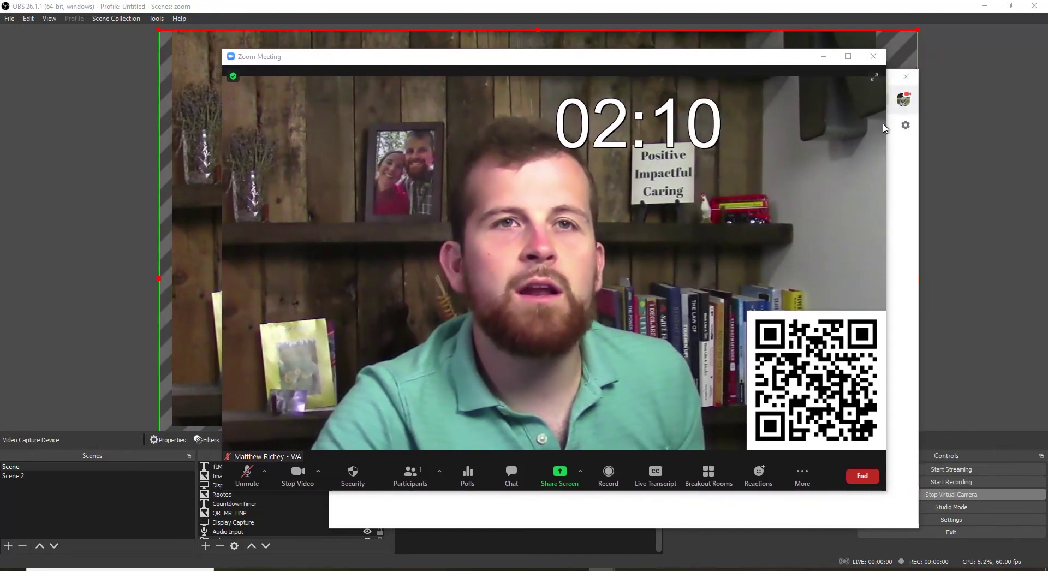
drag(887, 129, 541, 177)
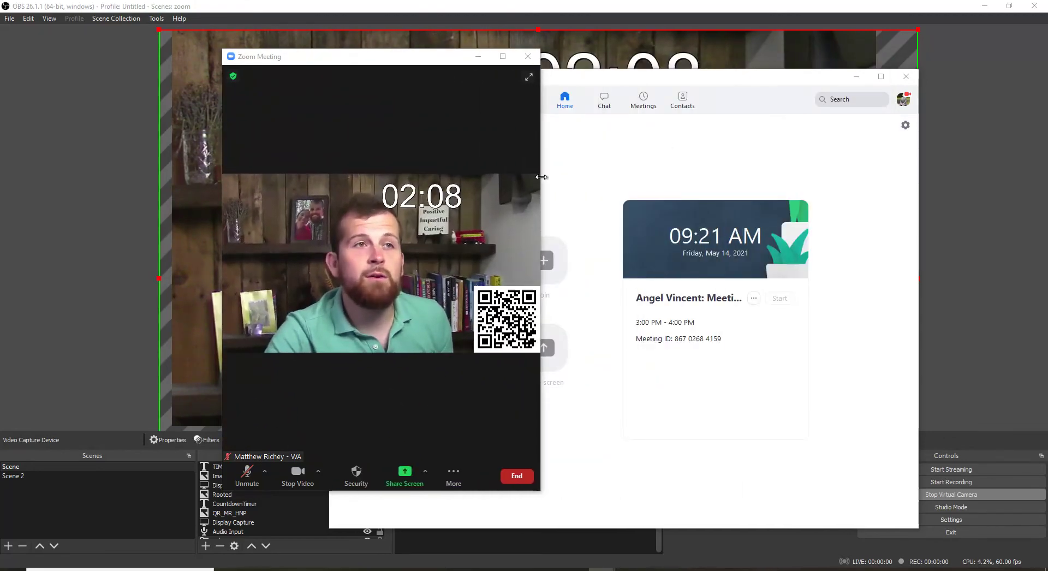
click(857, 77)
drag(327, 54, 168, 39)
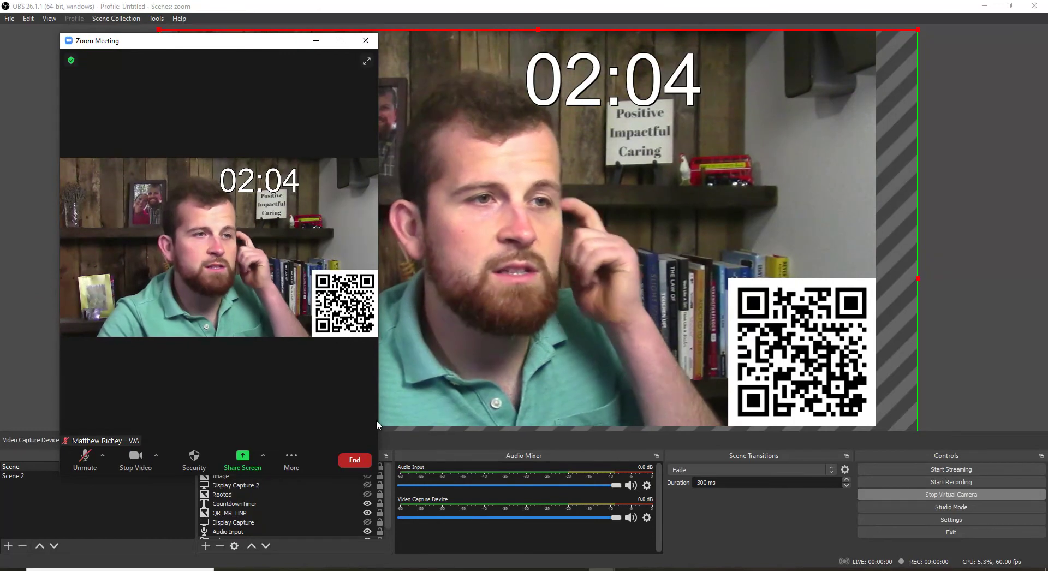
drag(380, 422, 489, 418)
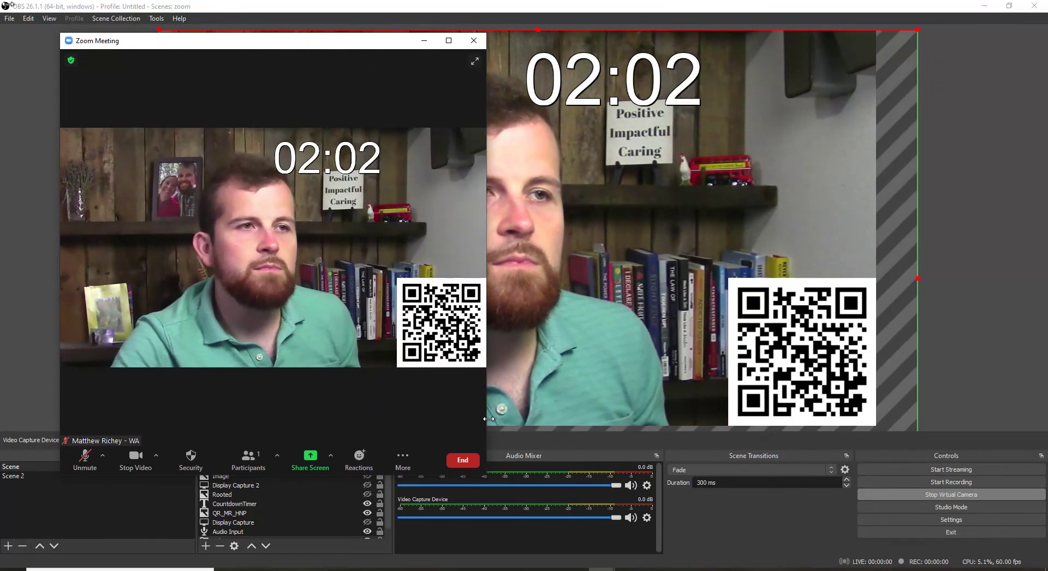
drag(349, 44, 327, 49)
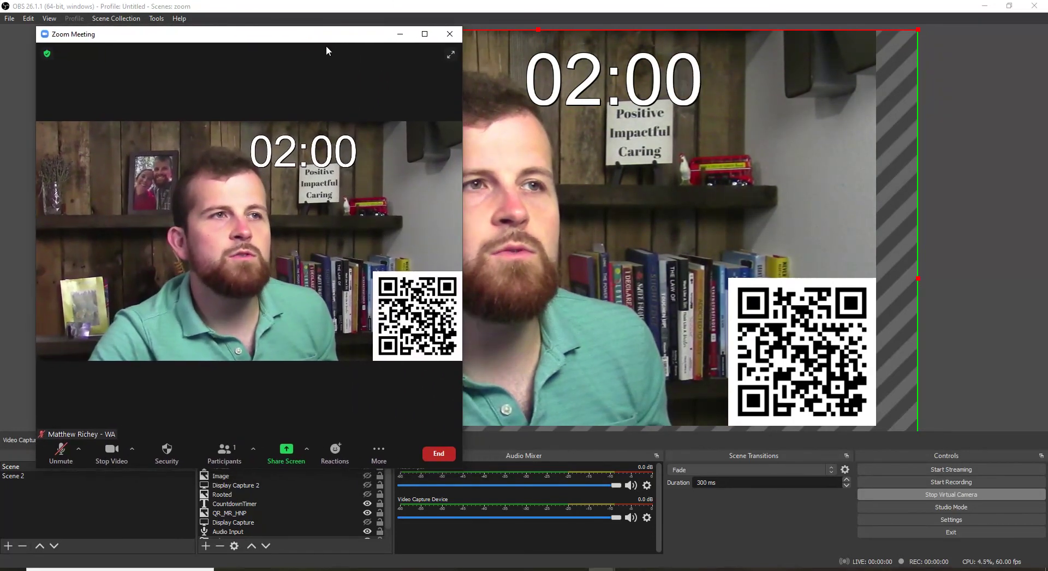
Nudge the camera video up and left, then restore OBS to a smaller window and arrange it beside an enlarged Zoom meeting window
click(861, 303)
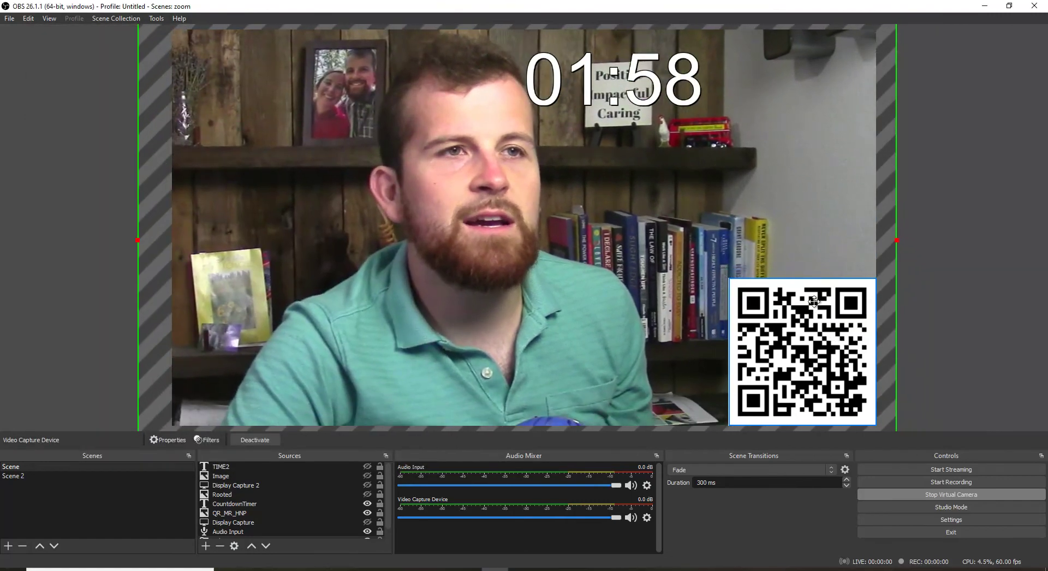
key(super+Down)
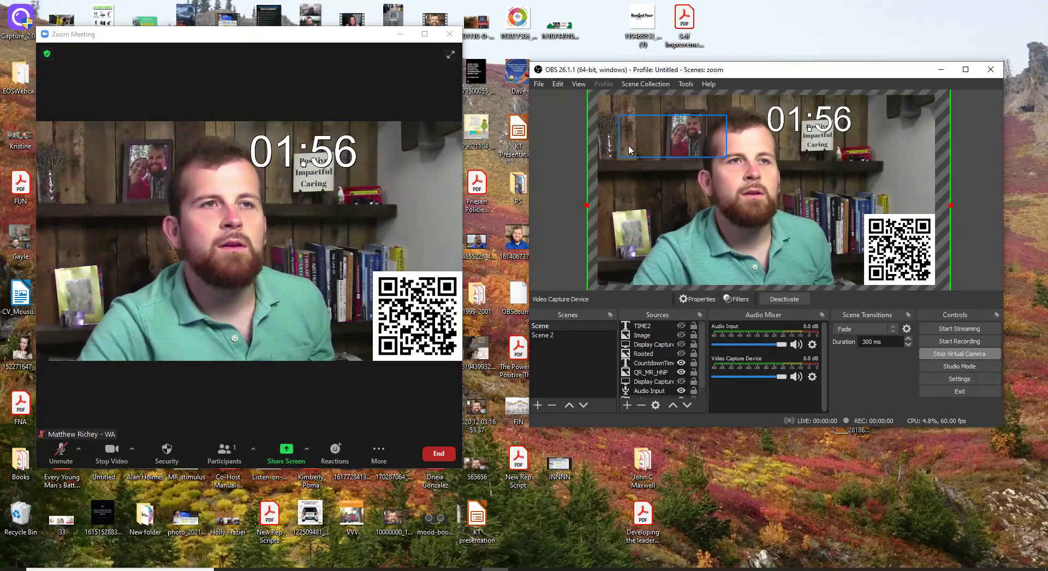
drag(463, 134, 535, 134)
drag(128, 31, 102, 9)
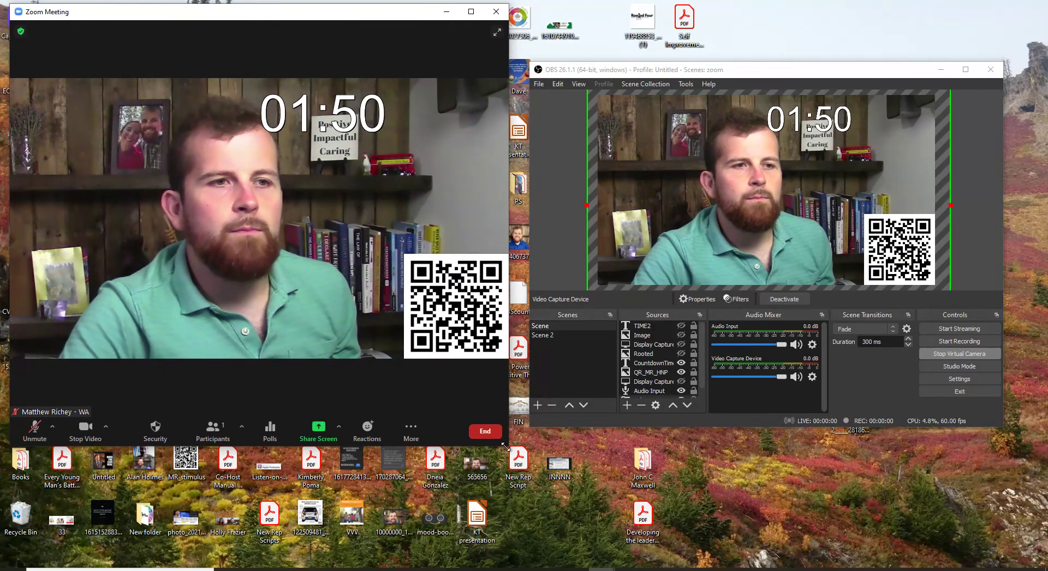
drag(505, 446, 624, 569)
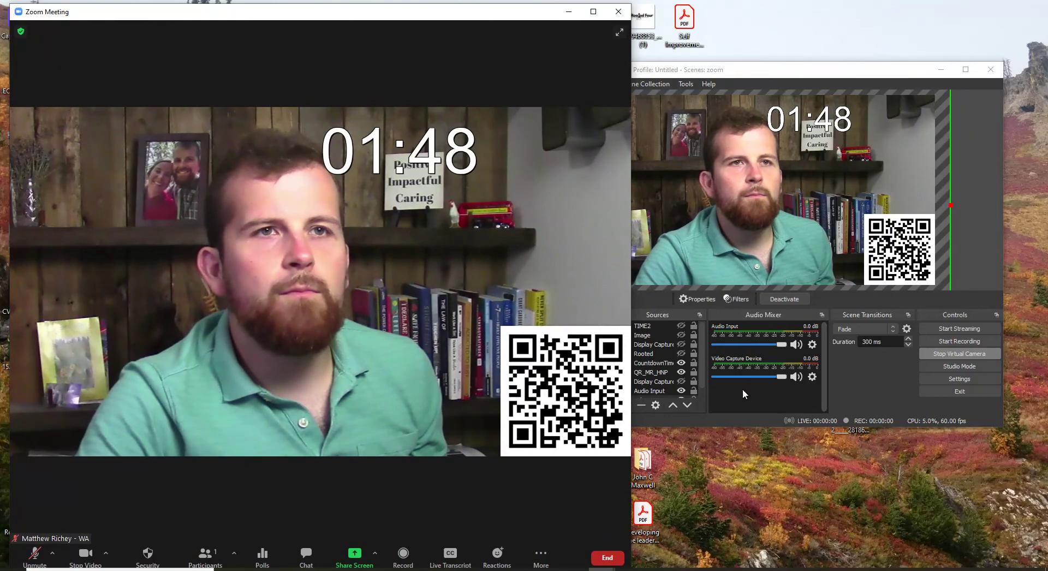
drag(717, 71, 776, 37)
double_click(814, 393)
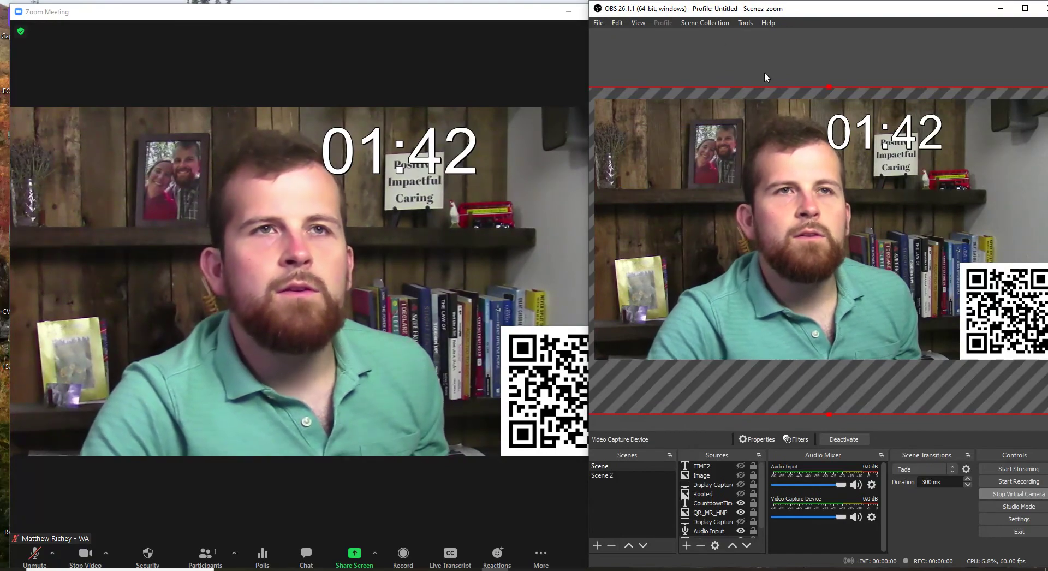
Enlarge the QR code in the canvas's lower-right corner, and bring the Zoom meeting window to the front
drag(975, 302, 871, 281)
click(1025, 309)
drag(765, 327, 658, 198)
drag(698, 251, 1012, 303)
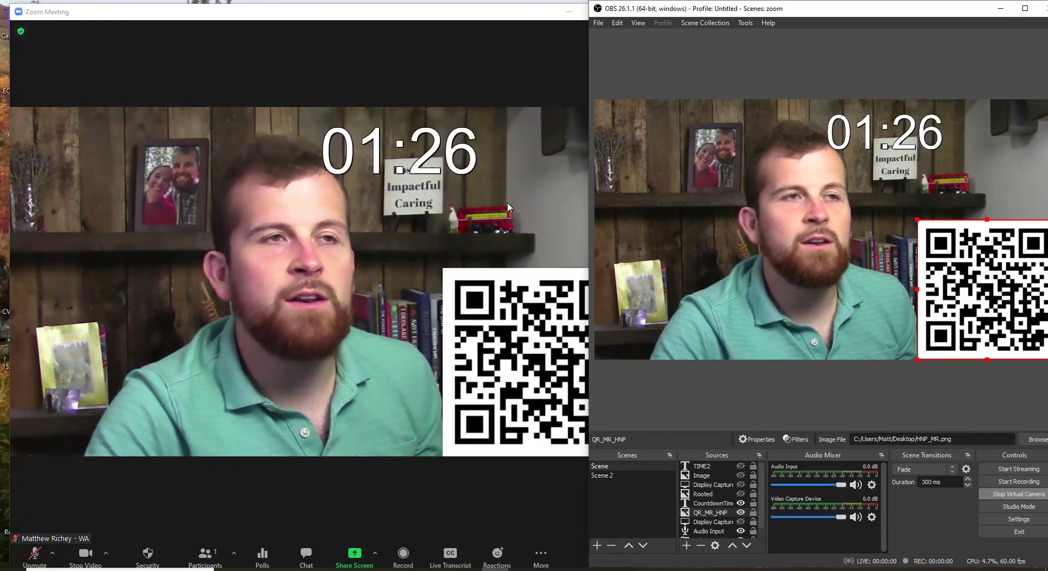
click(381, 17)
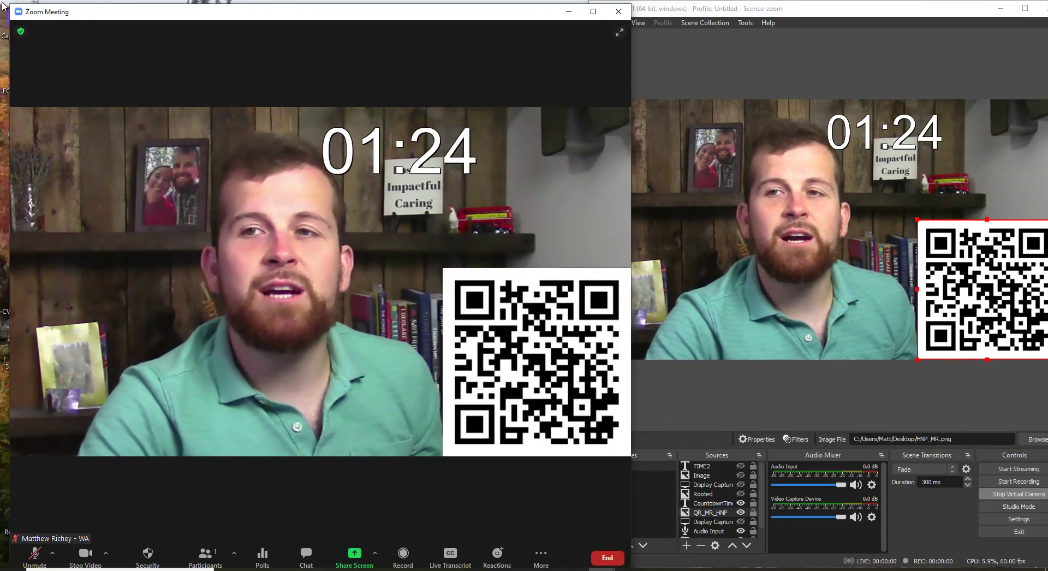